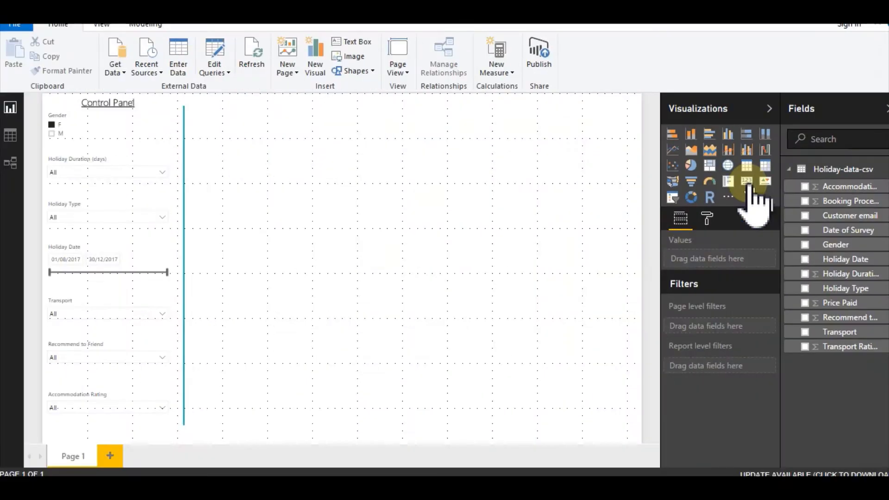
Add a card visual showing the count of Gender, and clear the selection in the Gender slicer
left_click(747, 182)
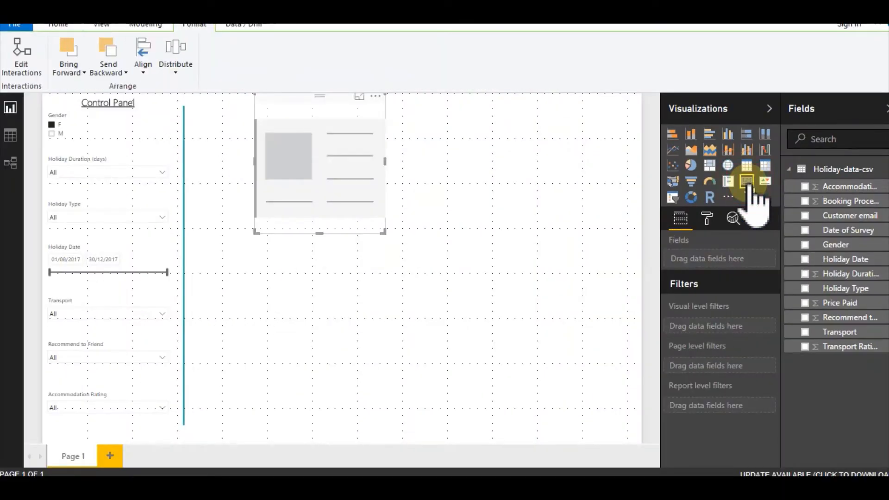
left_click_drag(827, 248, 327, 151)
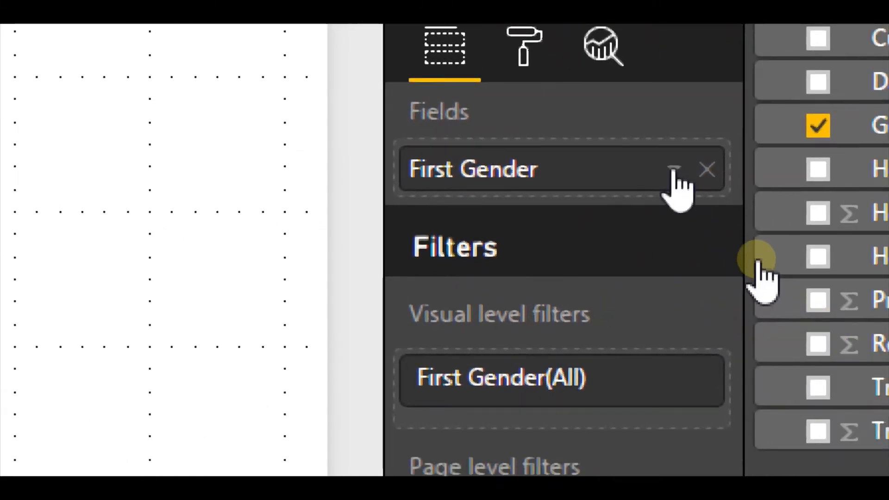
left_click(675, 172)
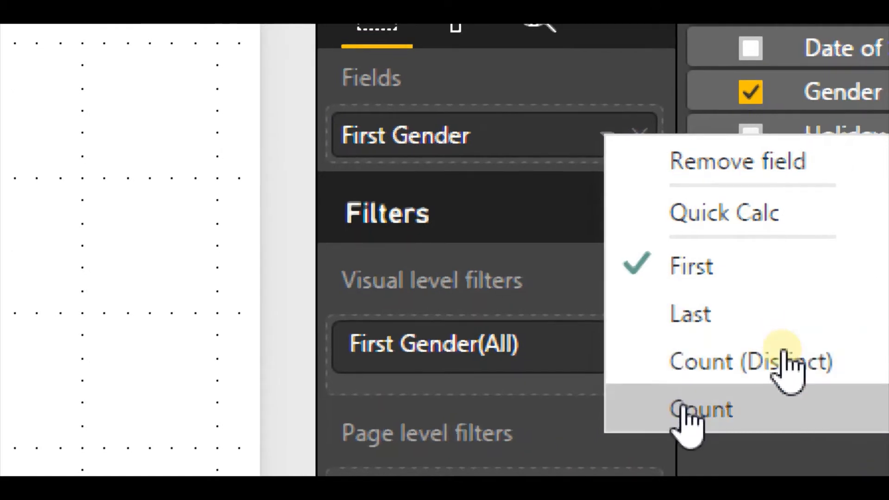
left_click(684, 410)
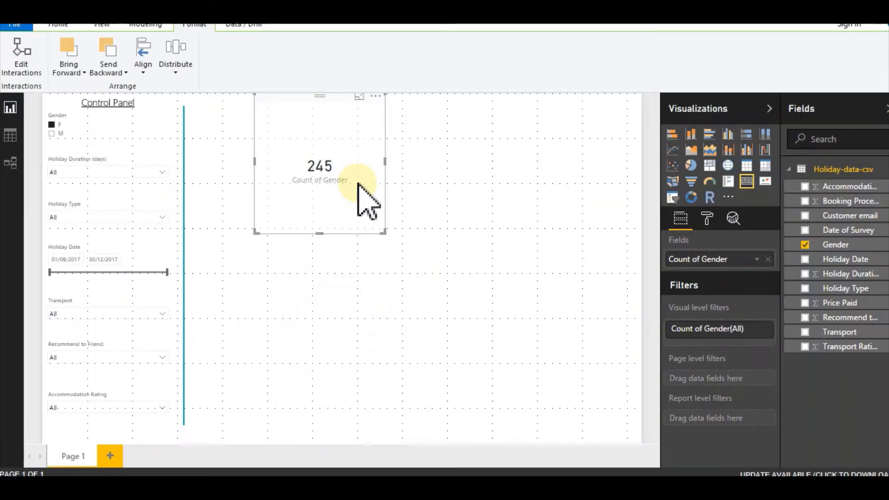
mouse_move(131, 139)
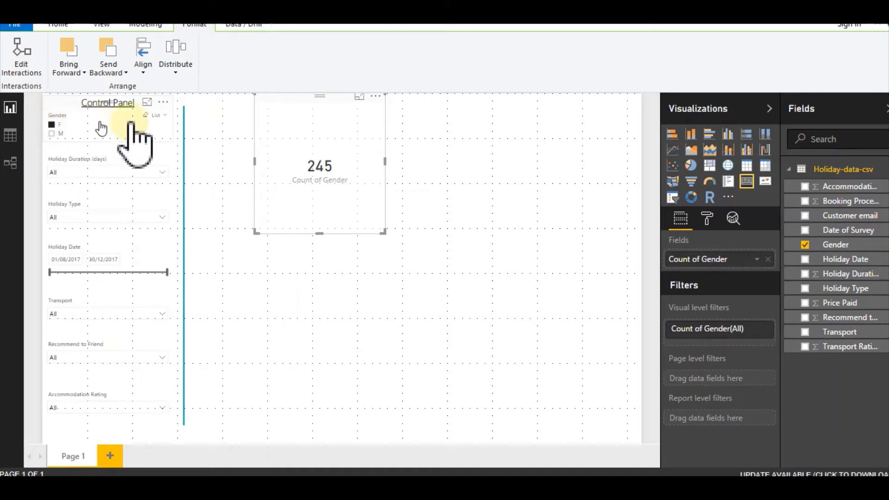
left_click(145, 116)
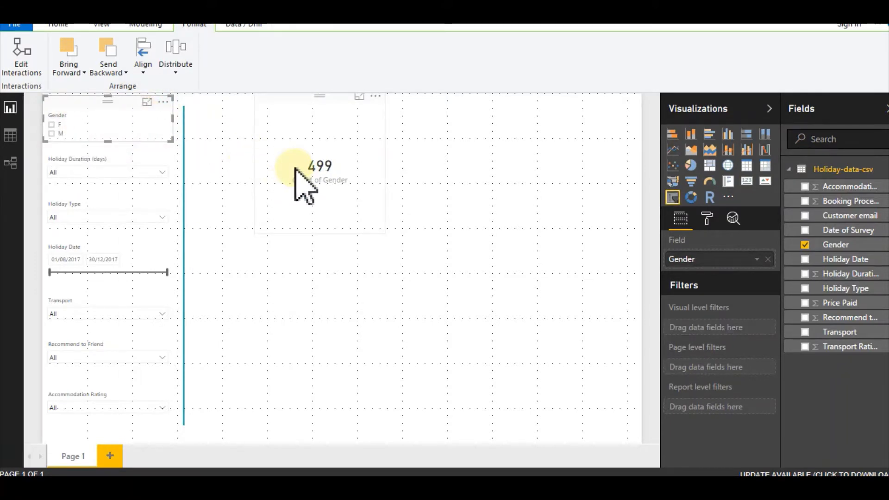
Shrink the Count of Gender card to a compact box and move it just beside the vertical divider line, near the page's upper edge
left_click(318, 234)
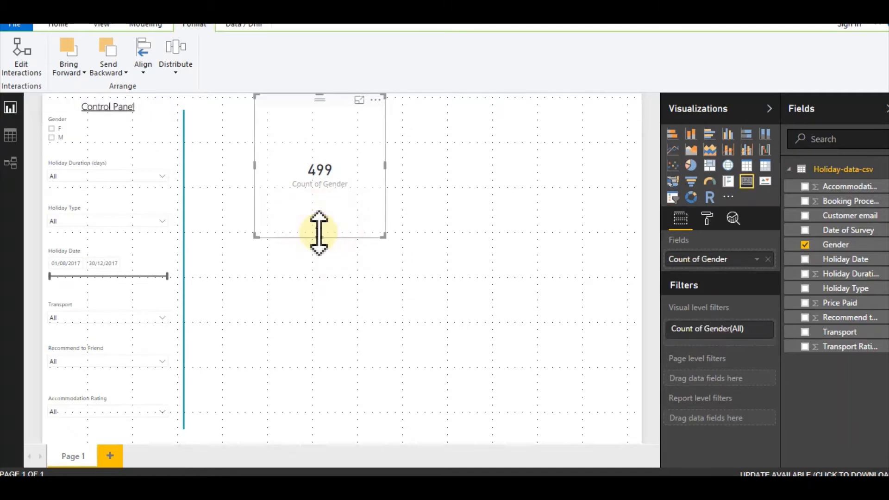
left_click_drag(319, 236, 315, 149)
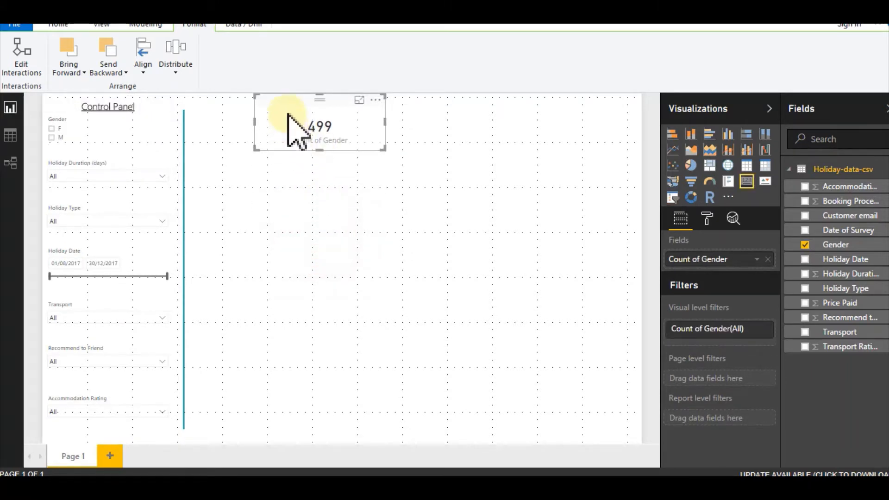
left_click_drag(292, 98, 255, 132)
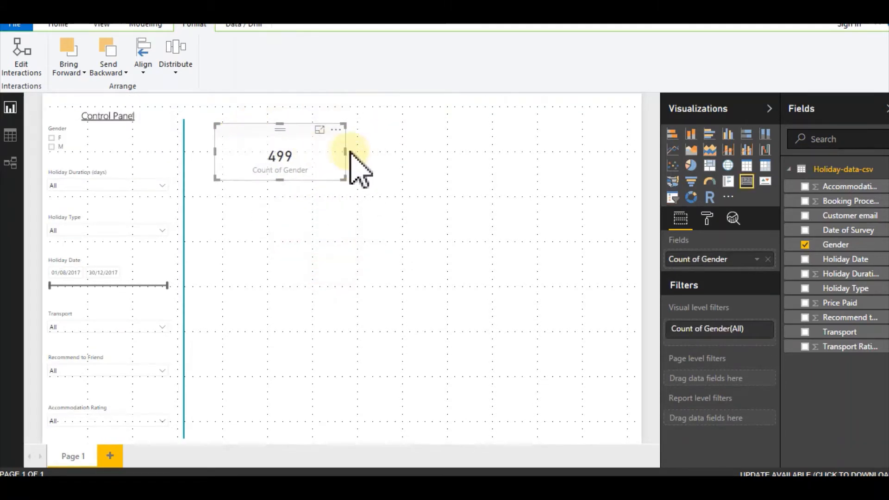
left_click_drag(346, 151, 279, 152)
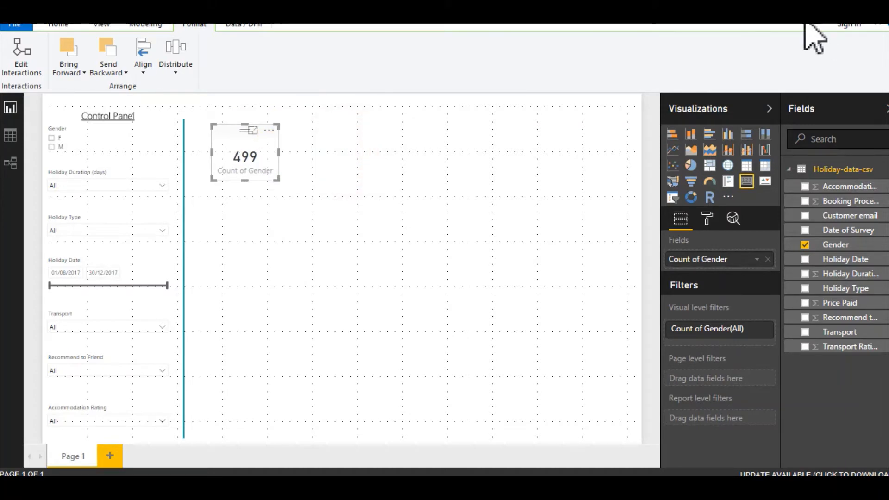
left_click(345, 174)
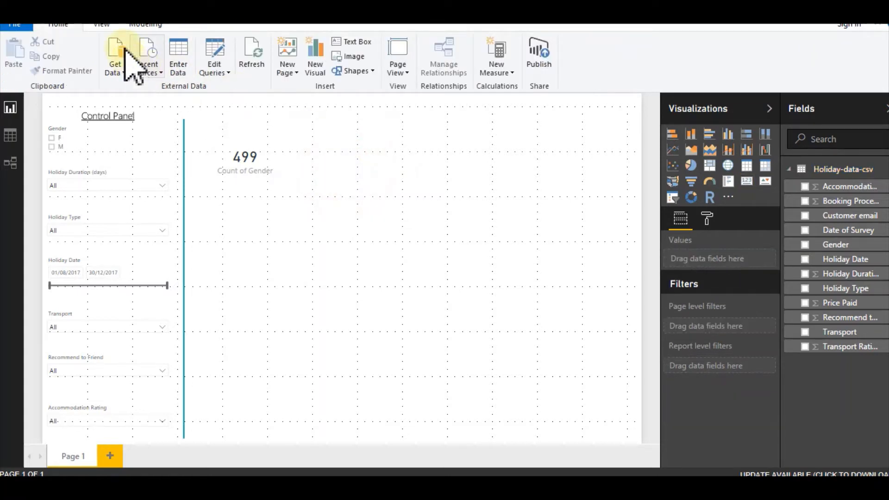
left_click(59, 28)
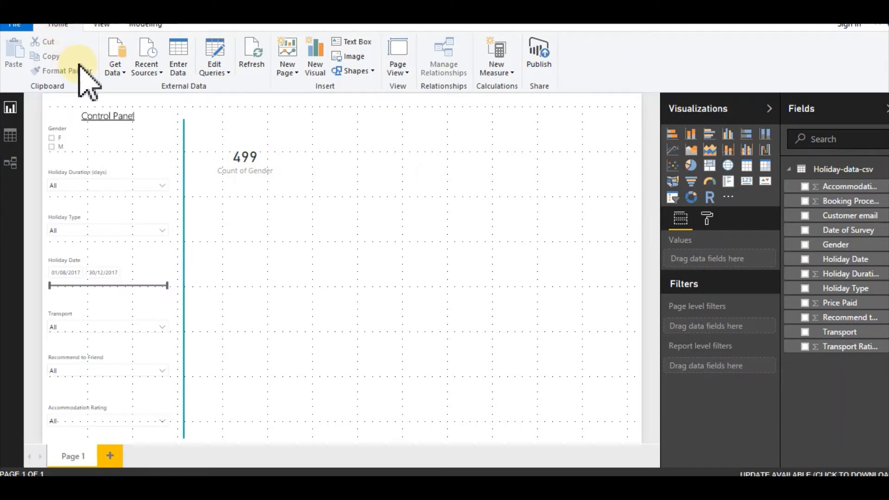
left_click(347, 56)
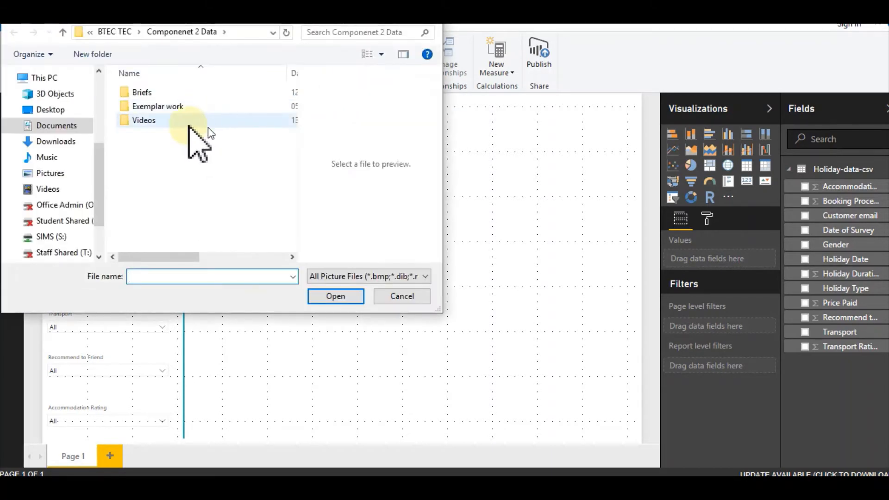
left_click(69, 174)
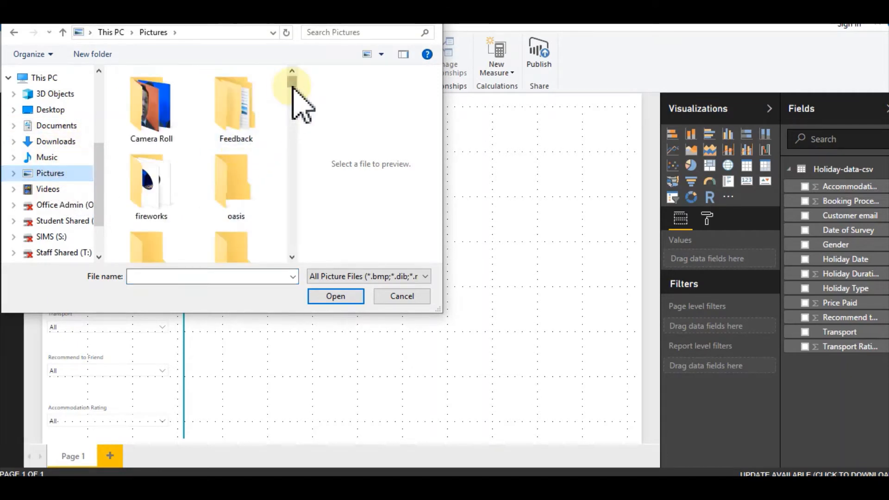
left_click_drag(292, 87, 294, 148)
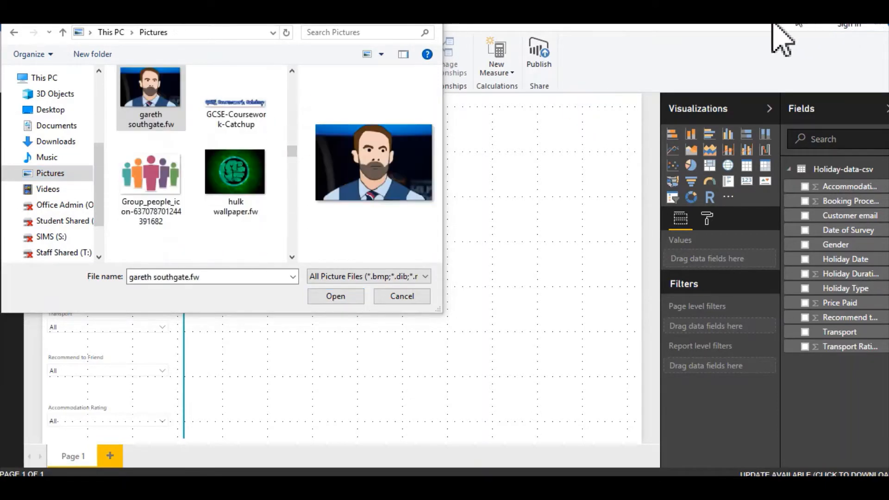
left_click(159, 199)
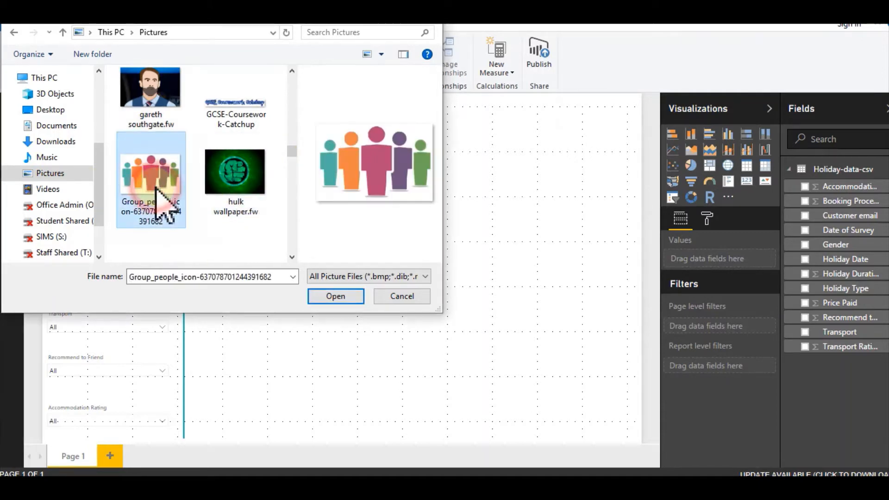
left_click(341, 298)
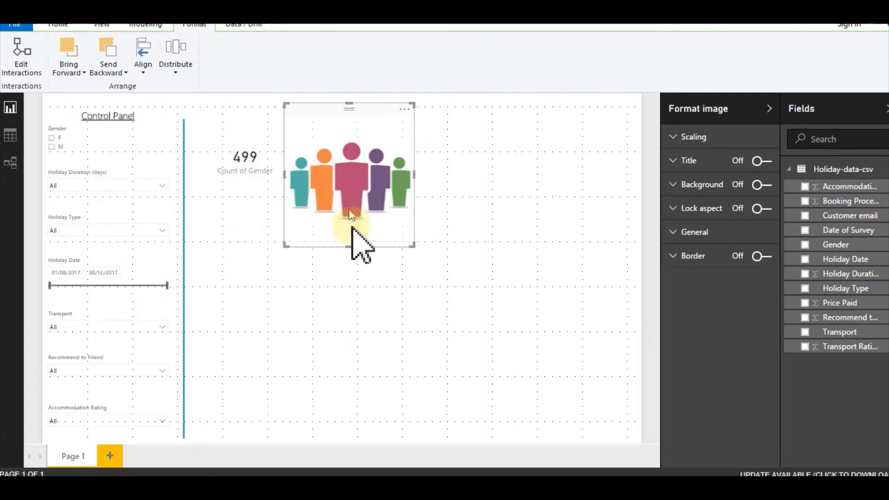
Shrink the people icon to about the card's size and place it directly beside the Count of Gender card
left_click_drag(413, 244, 344, 179)
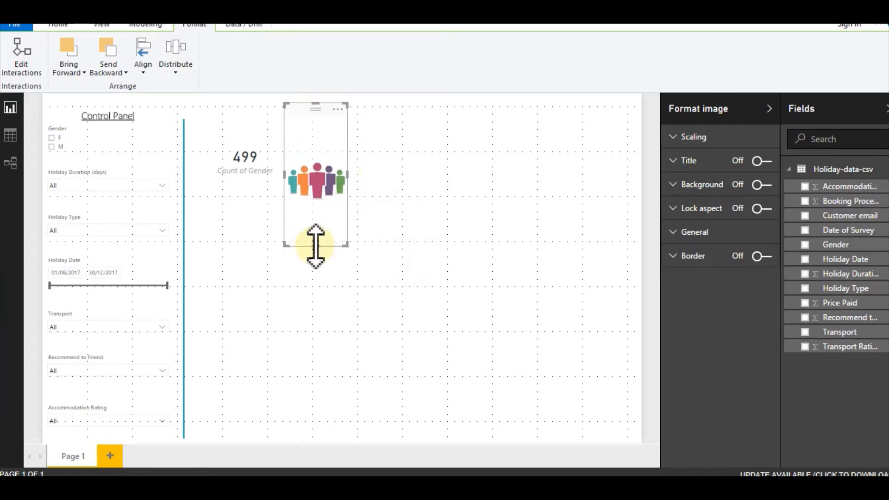
left_click_drag(314, 244, 315, 161)
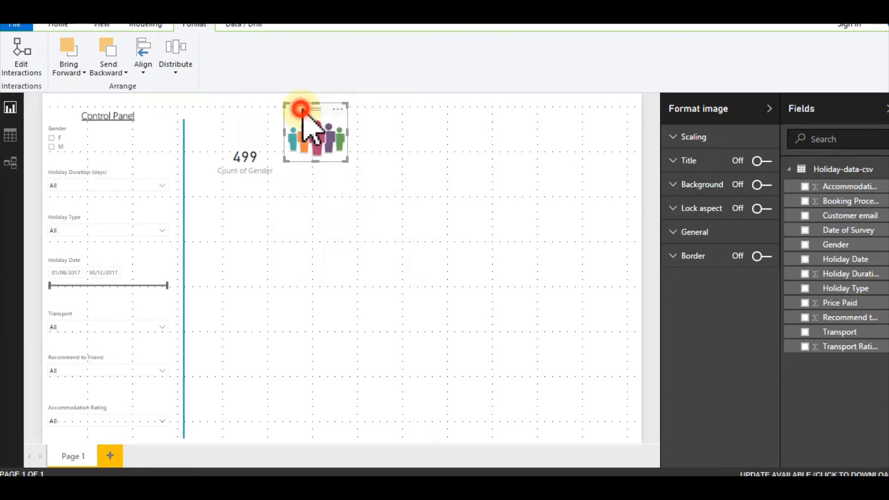
left_click_drag(302, 109, 290, 130)
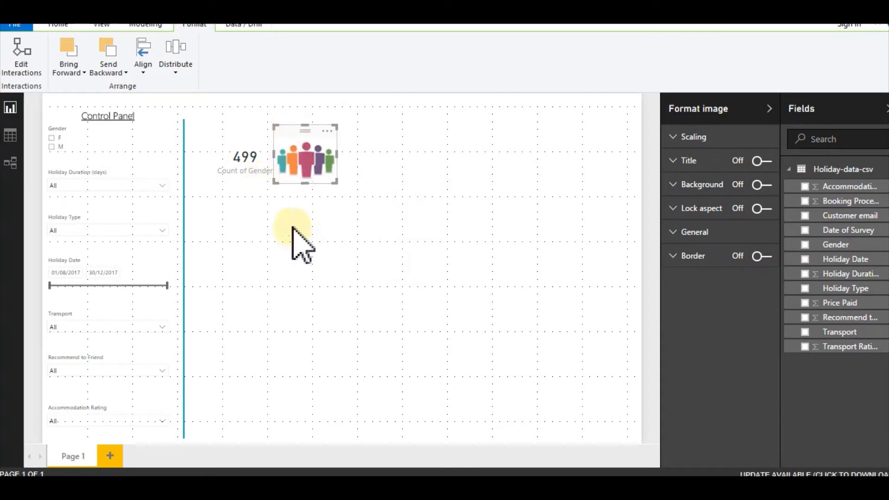
left_click(254, 199)
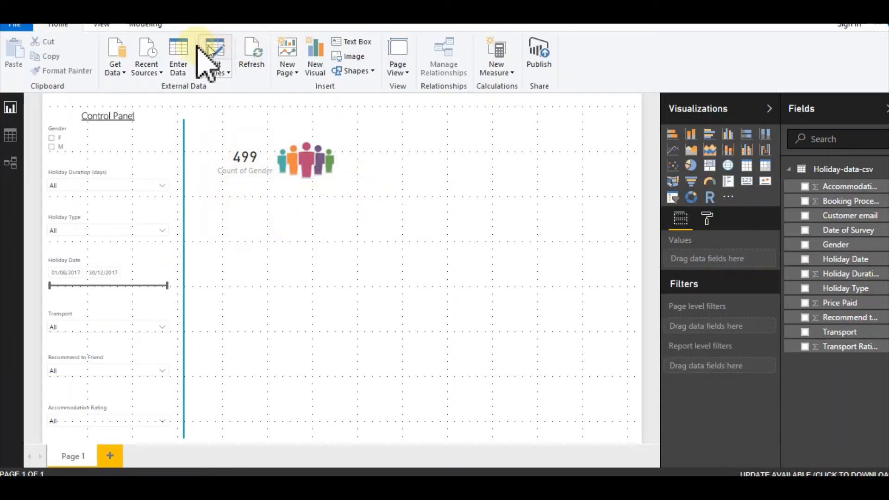
Insert a rectangle shape and position and size it so it covers the Count of Gender card and the people icon
left_click(373, 73)
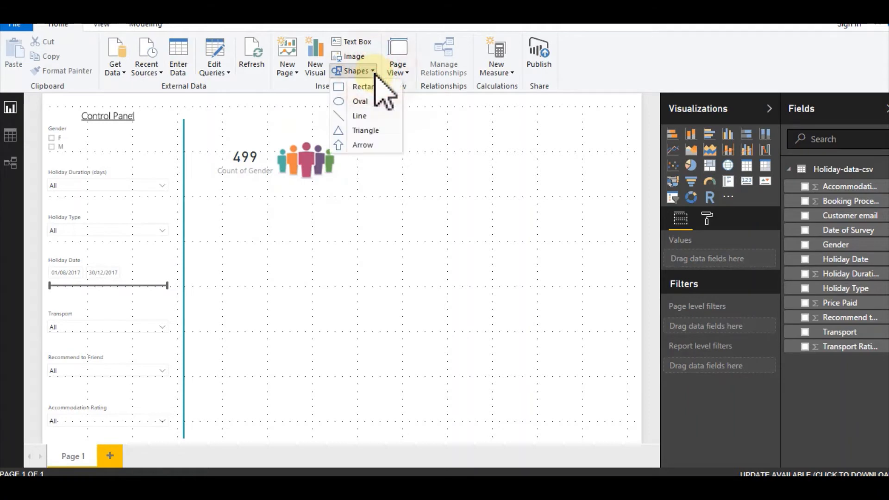
left_click(365, 88)
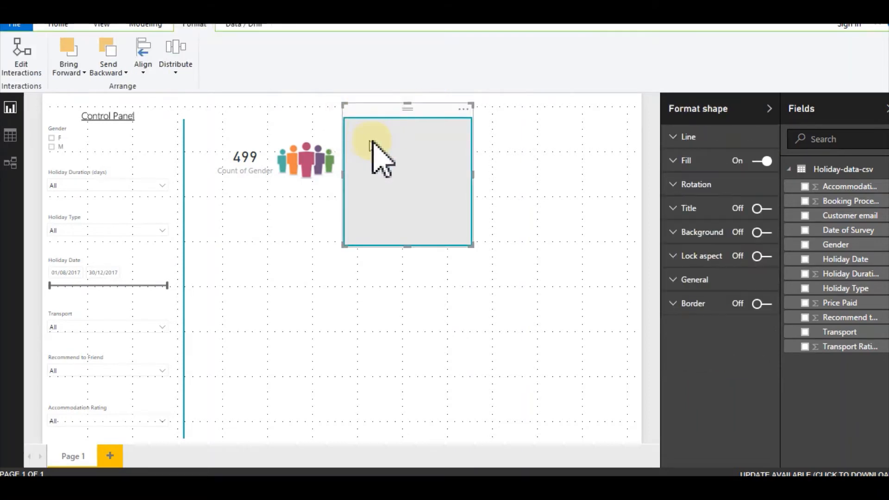
left_click_drag(370, 109, 249, 99)
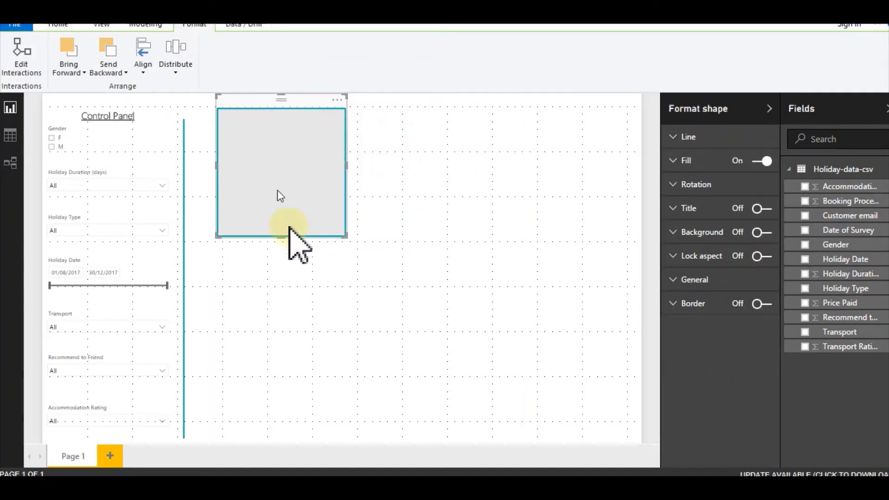
left_click_drag(281, 237, 283, 199)
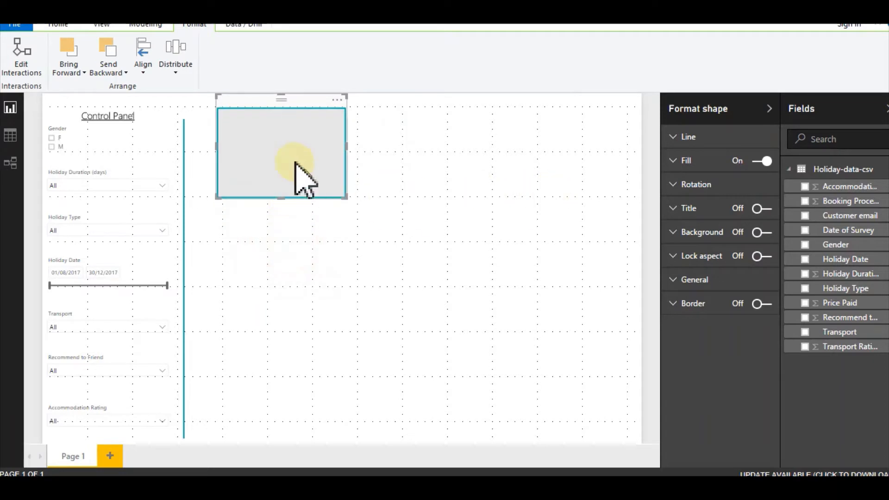
Turn off the rectangle's fill and adjust its edges to frame the card and the people icon closely
left_click(744, 161)
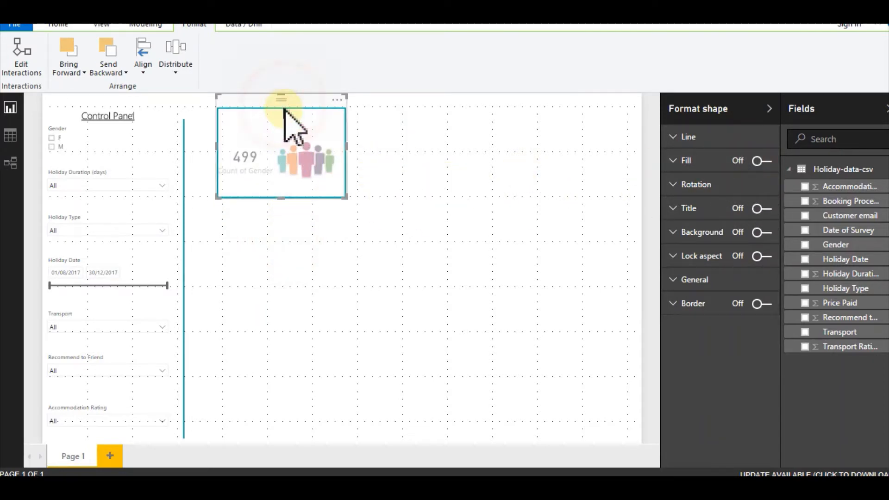
left_click_drag(282, 198, 285, 185)
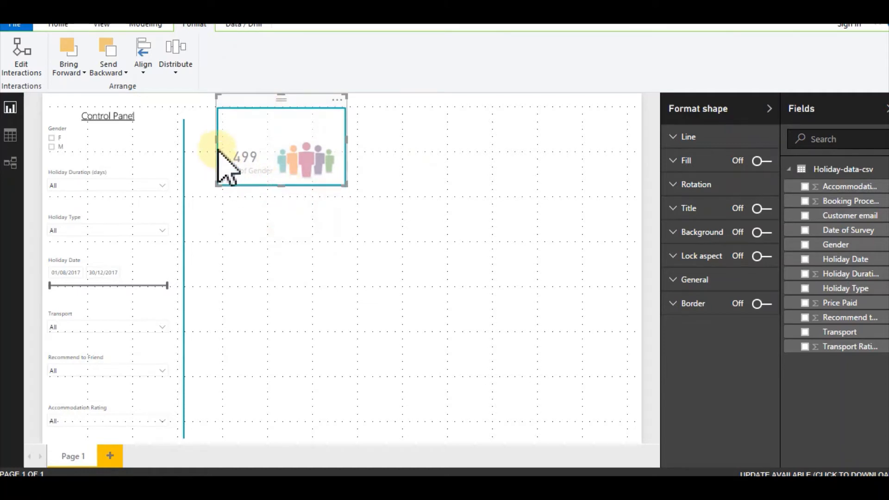
left_click_drag(216, 139, 213, 139)
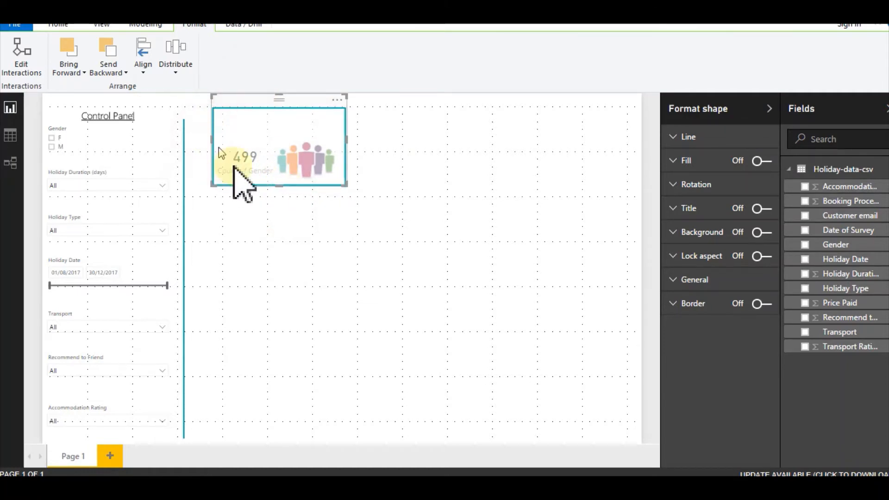
left_click(273, 250)
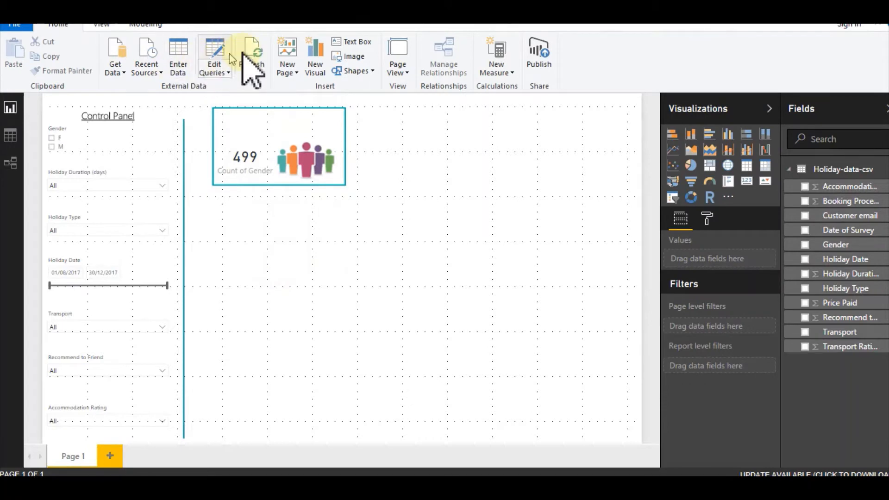
Add a text box reading "Number in Sample" and centre its text
left_click(366, 42)
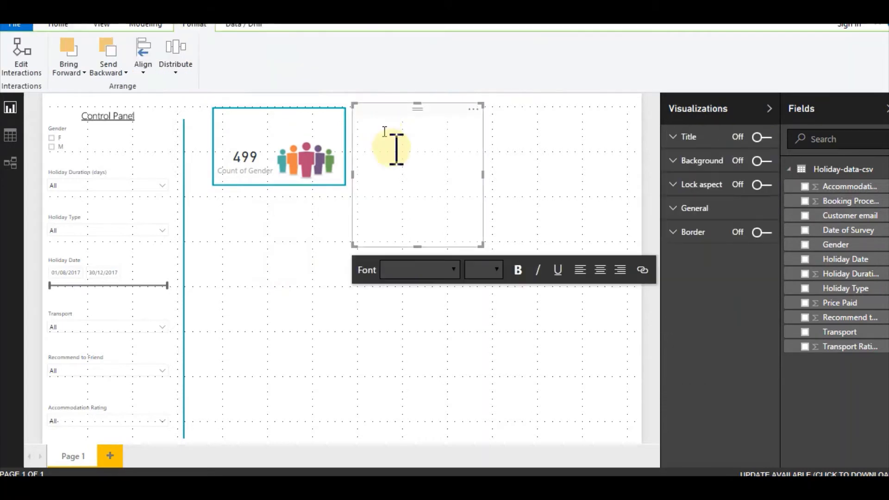
left_click(398, 163)
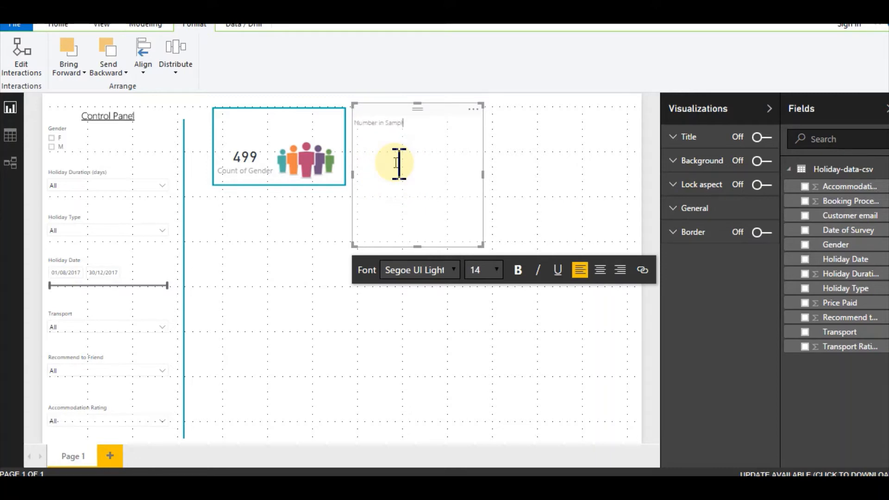
left_click(600, 270)
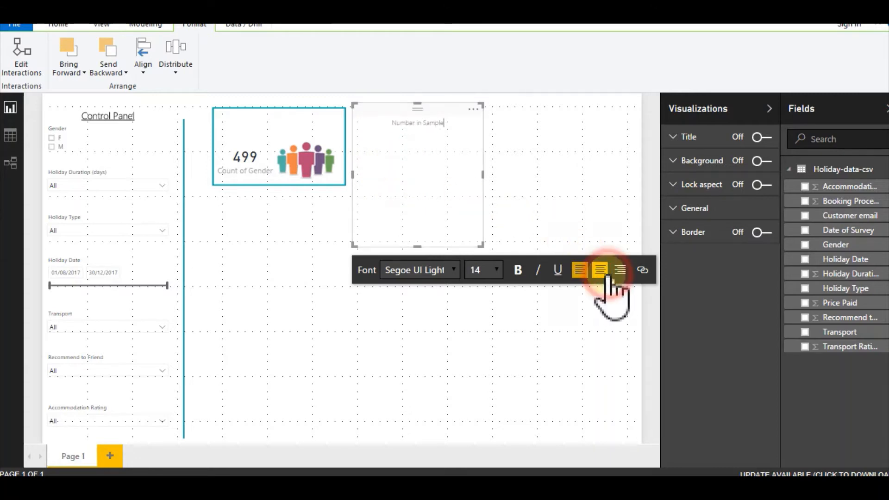
Set the font size of the "Number in Sample" text to 24
left_click(497, 270)
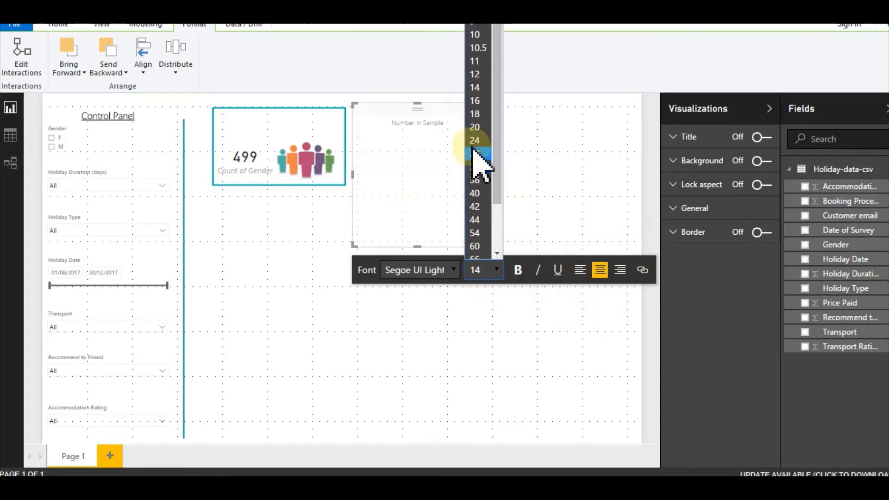
left_click(477, 132)
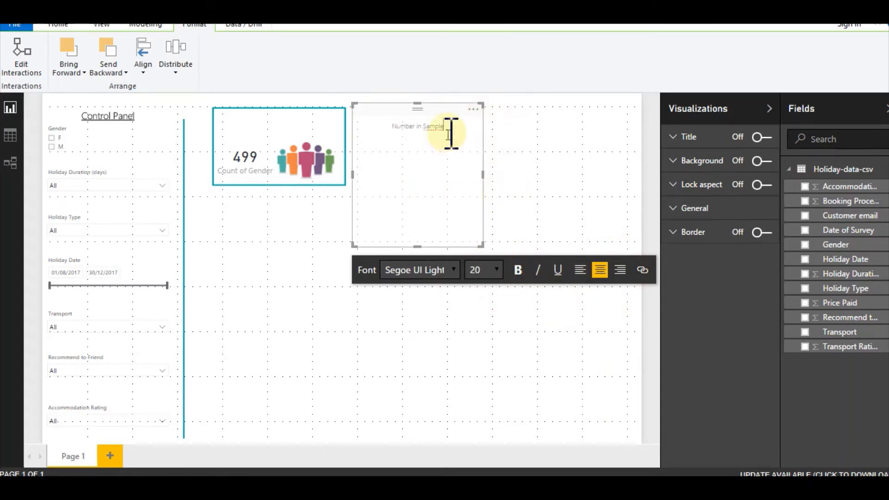
left_click_drag(450, 129, 383, 126)
left_click(497, 270)
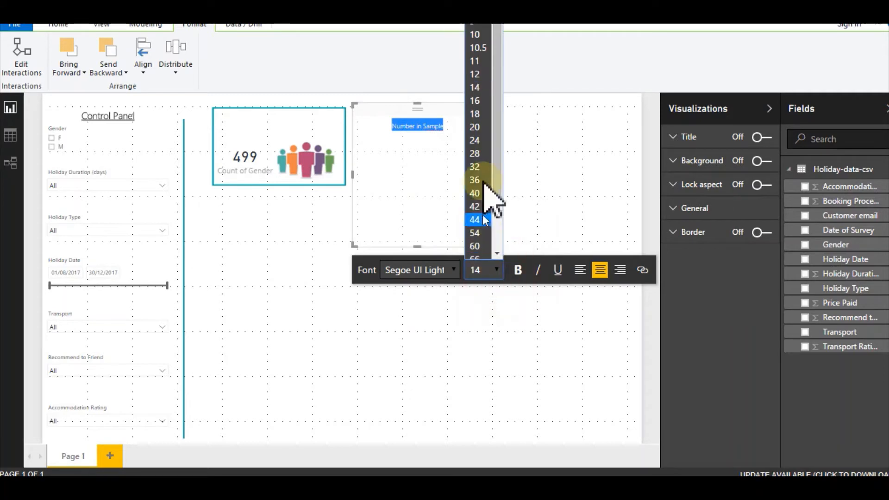
left_click(477, 140)
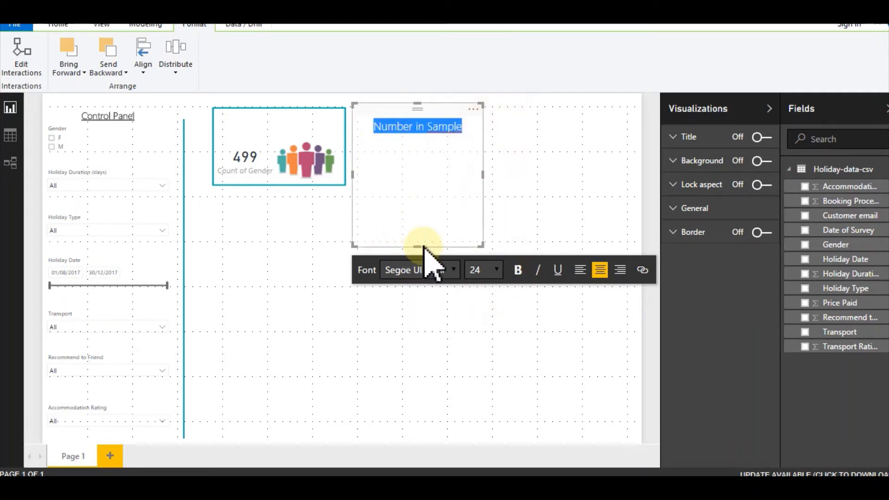
Shorten the "Number in Sample" text box to a single line and move it inside the frame above the 499 card
left_click_drag(419, 242, 432, 143)
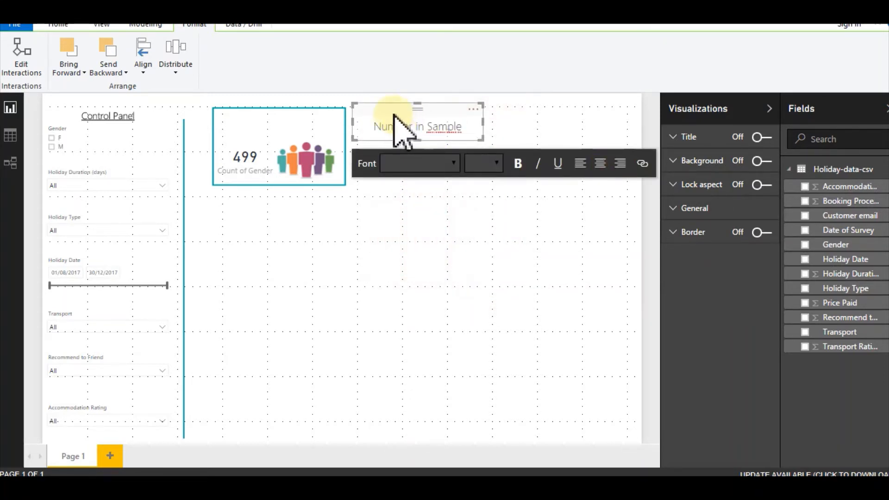
left_click_drag(388, 110, 249, 116)
left_click(252, 260)
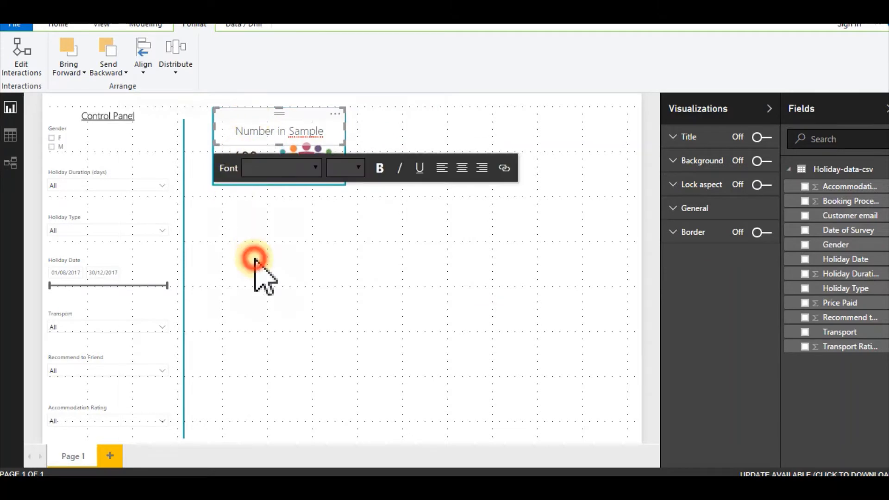
Send the rectangle framing the sample-size card to the back
left_click(254, 171)
left_click(224, 207)
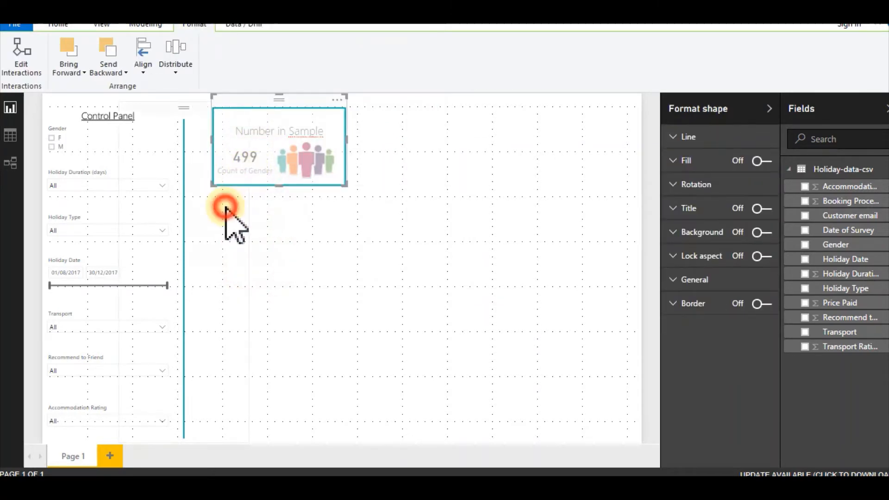
left_click(342, 148)
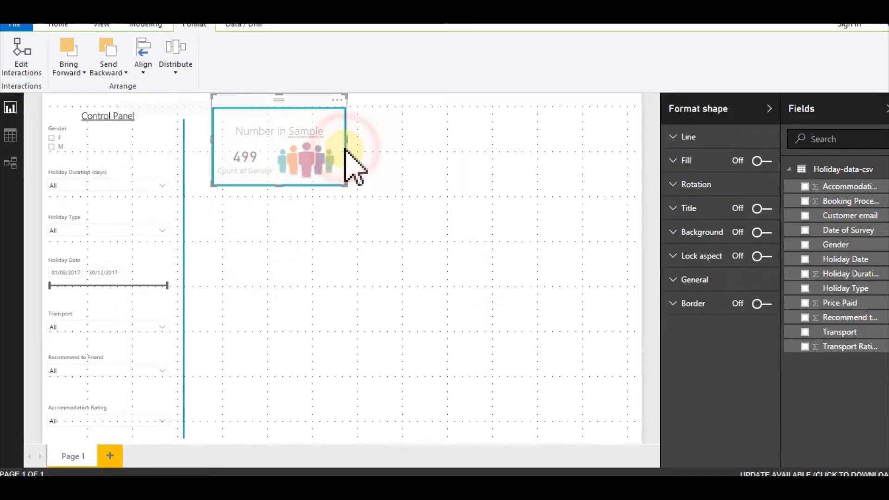
left_click(115, 74)
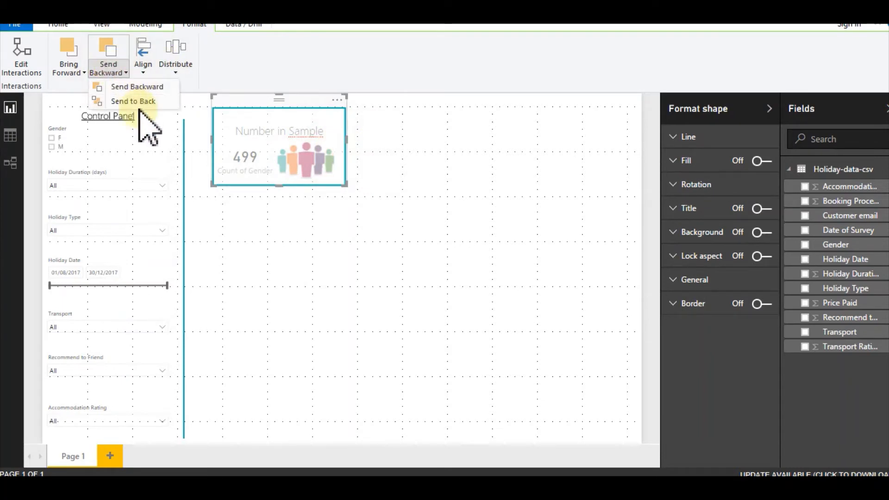
left_click(138, 105)
left_click(250, 226)
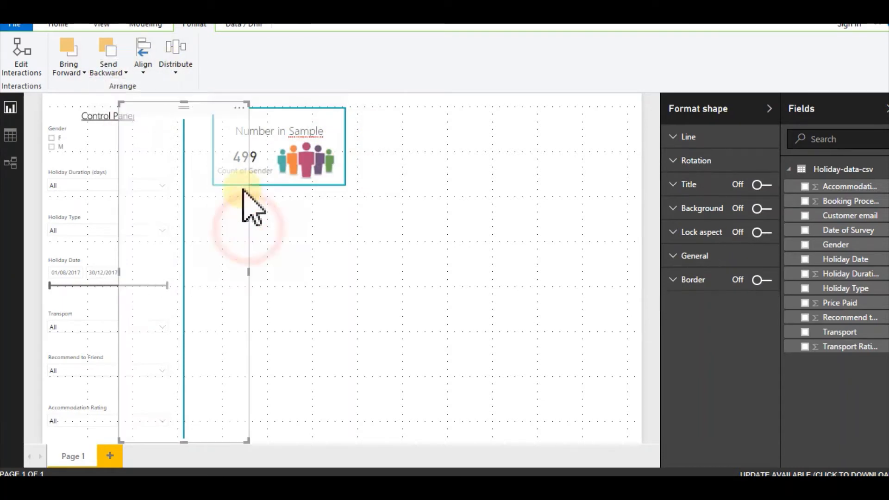
Turn off the category label of the Count of Gender card
left_click(262, 160)
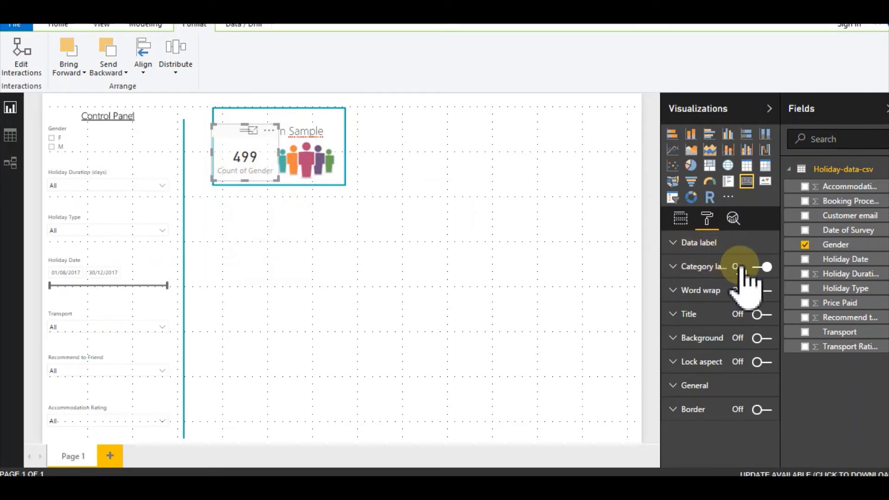
left_click(744, 269)
left_click(303, 234)
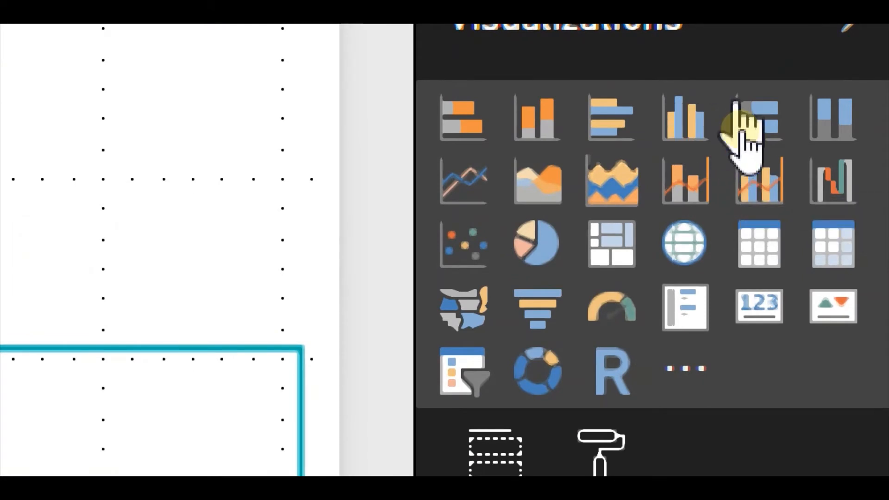
Insert a clustered column chart with Holiday Type on the axis and the count of Holiday Type as its value
left_click(687, 129)
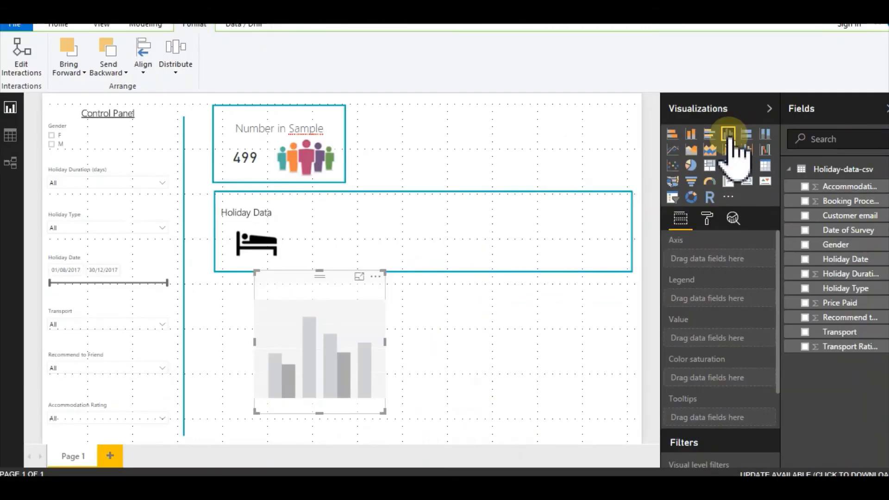
left_click_drag(319, 275, 375, 184)
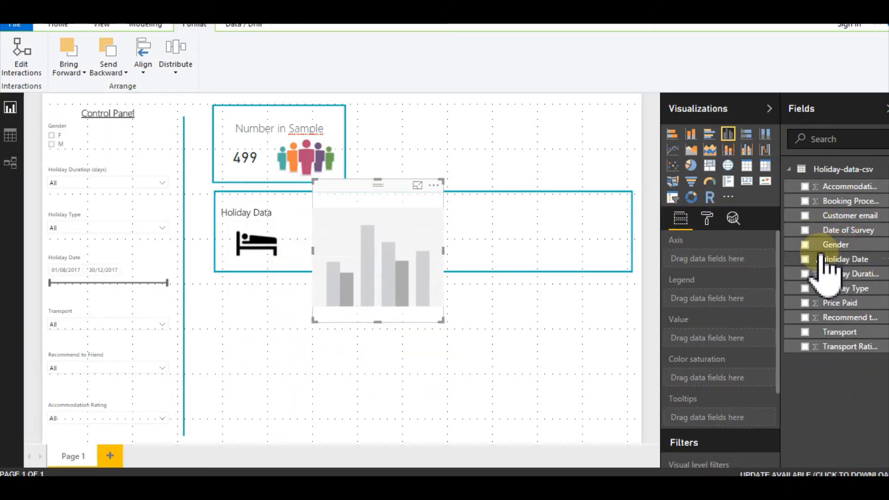
left_click(707, 218)
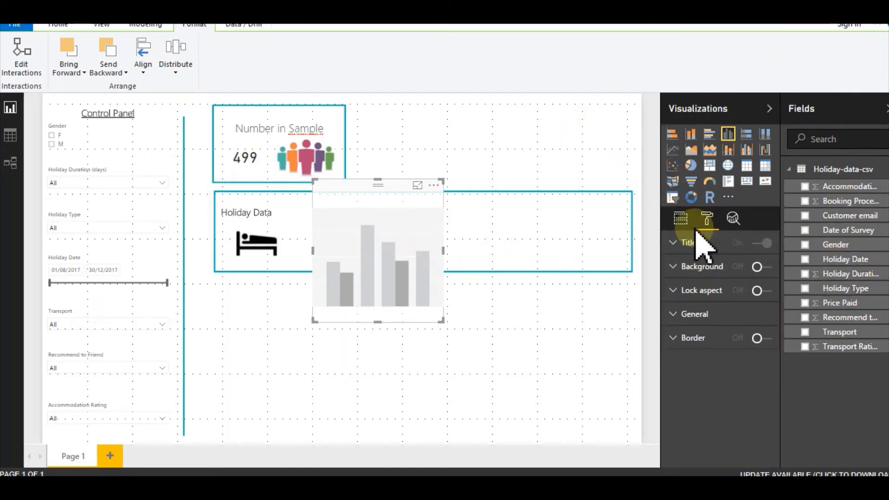
left_click(681, 219)
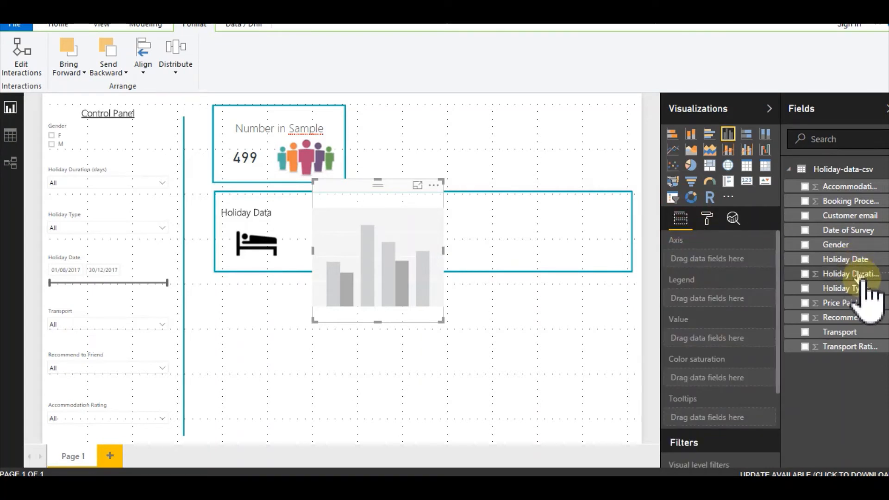
left_click_drag(861, 288, 751, 252)
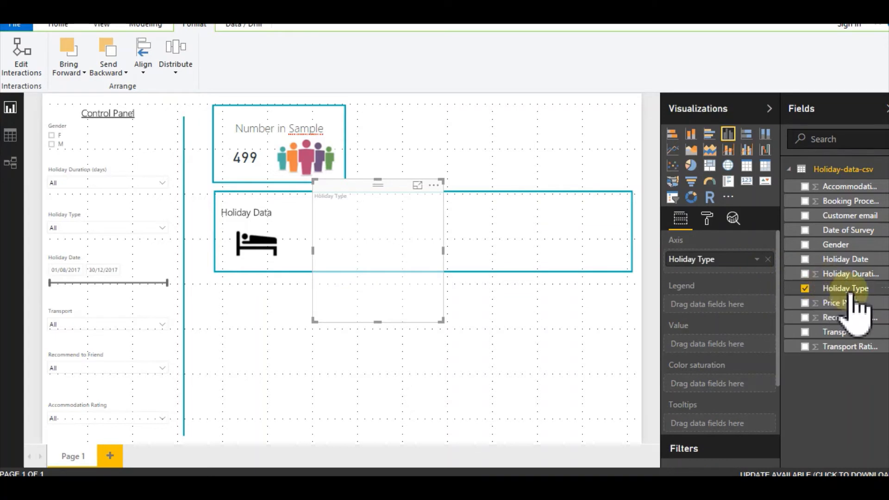
left_click_drag(851, 295, 741, 347)
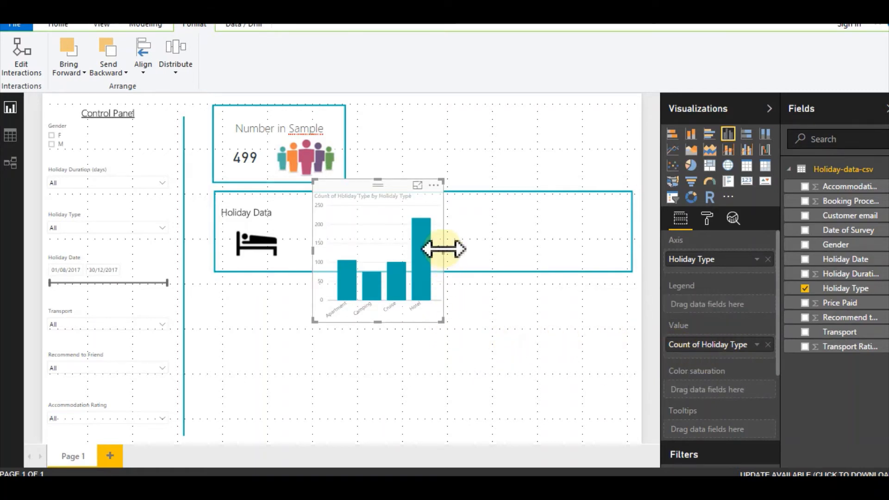
Resize the Holiday Type column chart and place it inside the Holiday Data frame beside the bed icon
left_click_drag(443, 249, 516, 254)
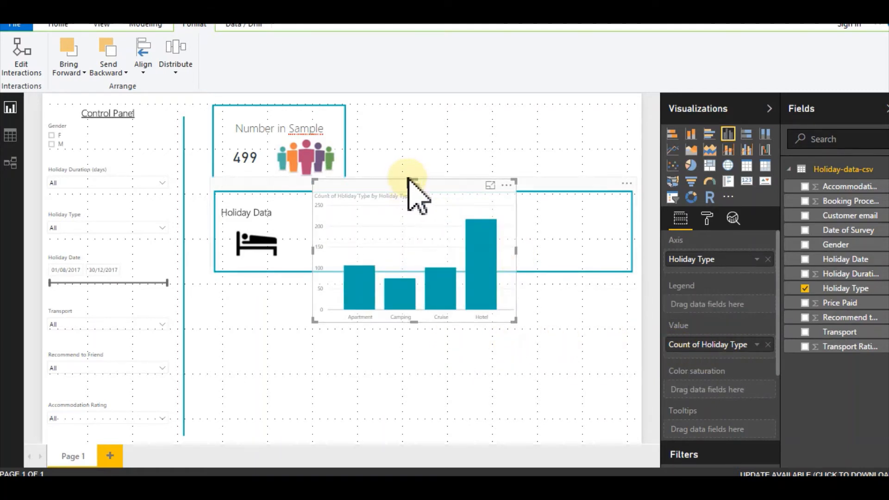
left_click_drag(415, 178, 348, 185)
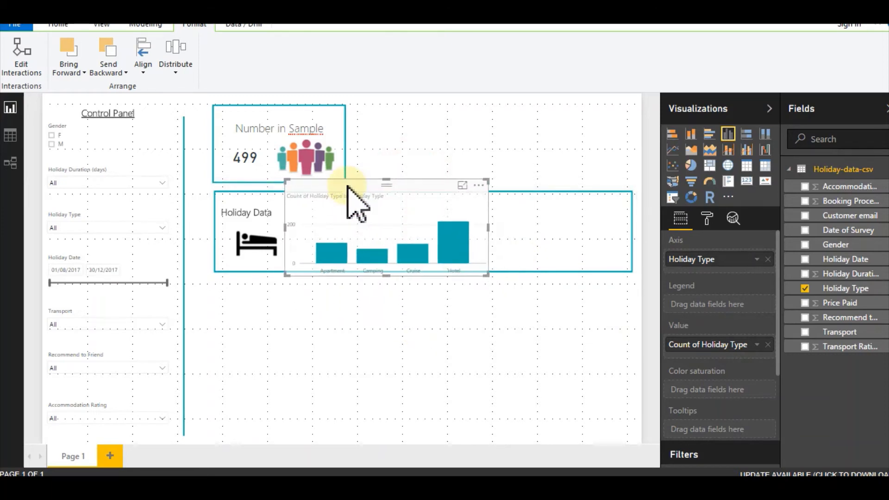
left_click_drag(487, 228, 454, 224)
left_click_drag(394, 185, 375, 195)
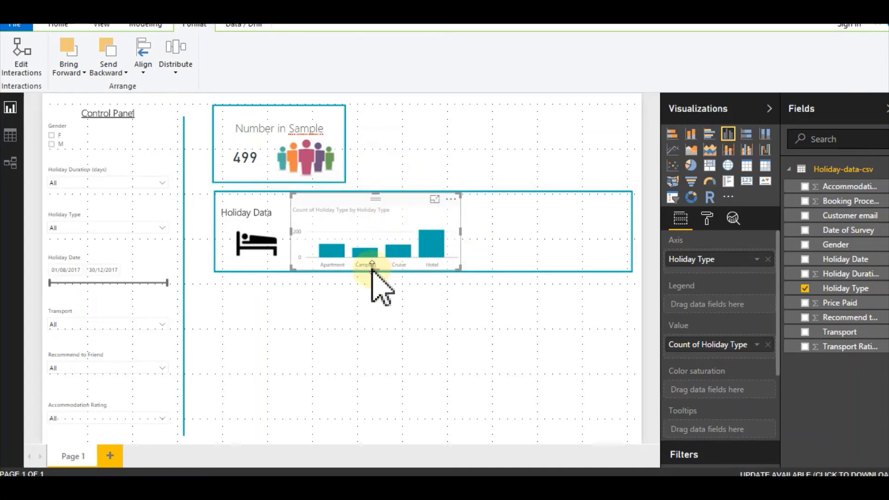
Turn on data labels for the Holiday Type column chart
left_click(708, 220)
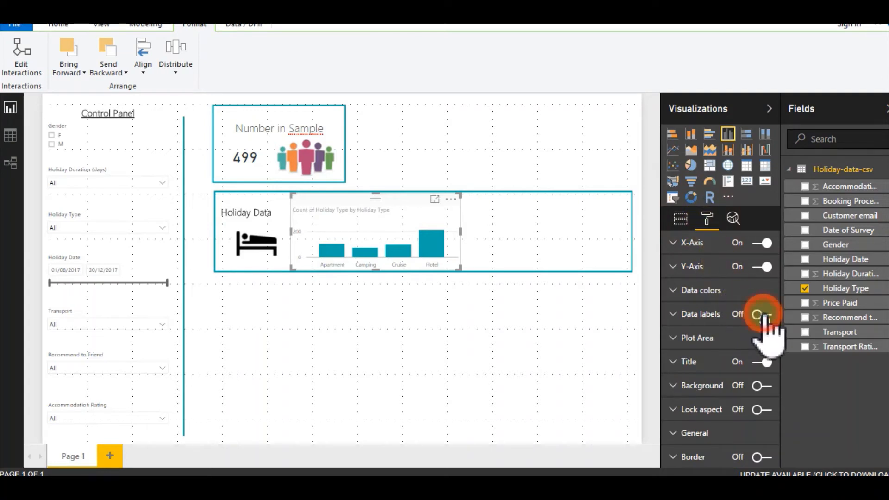
mouse_move(350, 252)
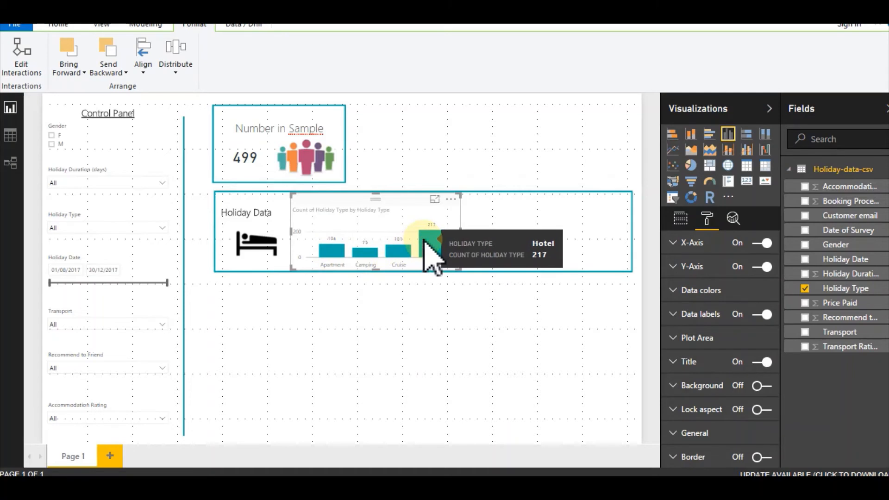
left_click(401, 347)
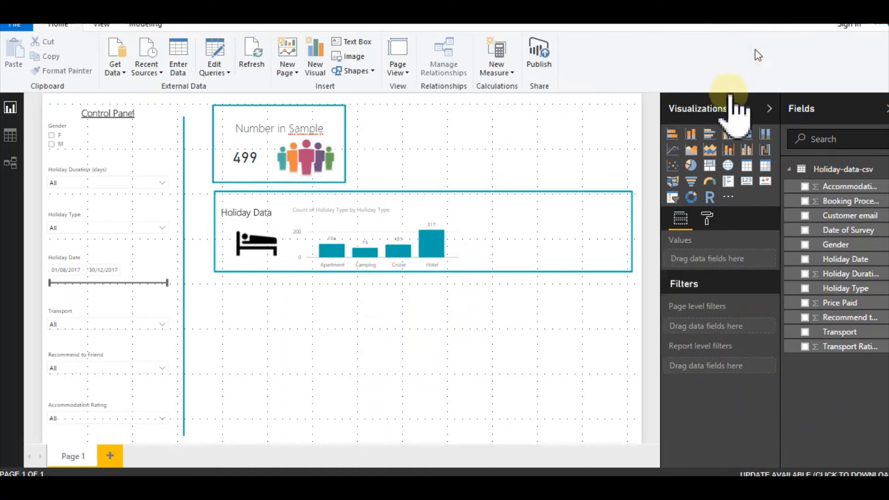
Insert a funnel chart with Holiday Duration (days) as both its group and its values
left_click(692, 184)
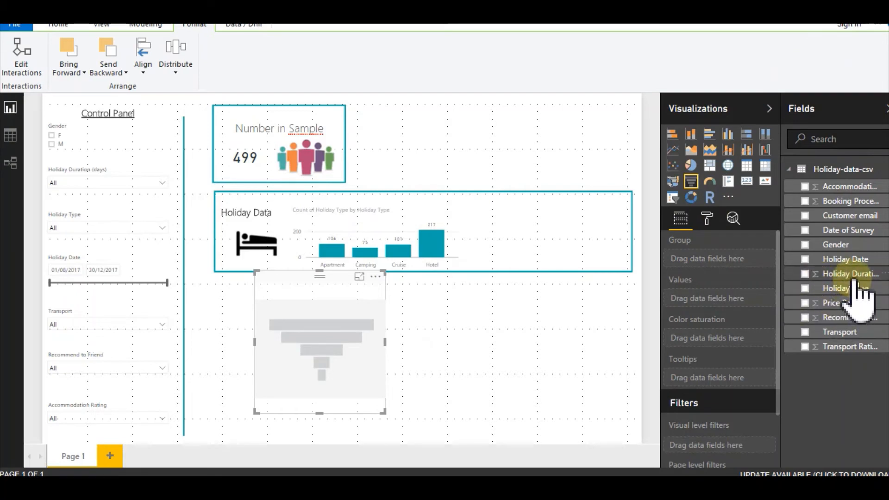
left_click_drag(850, 274, 745, 276)
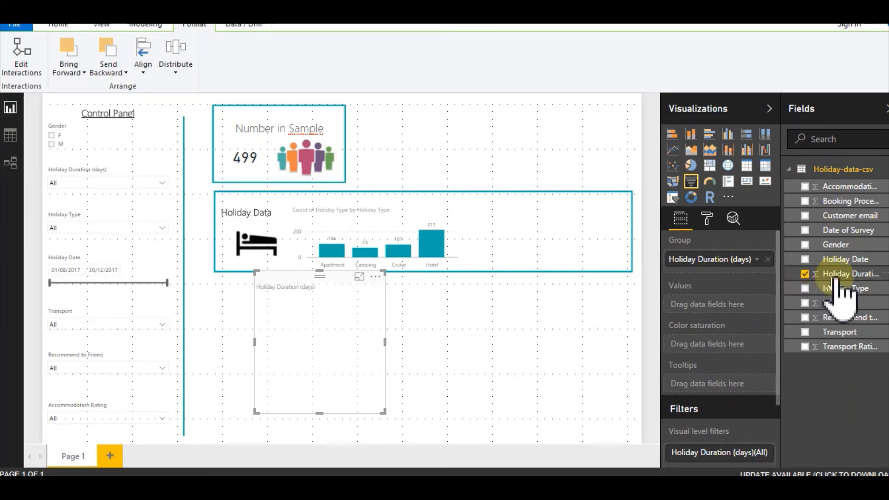
left_click_drag(835, 278, 711, 301)
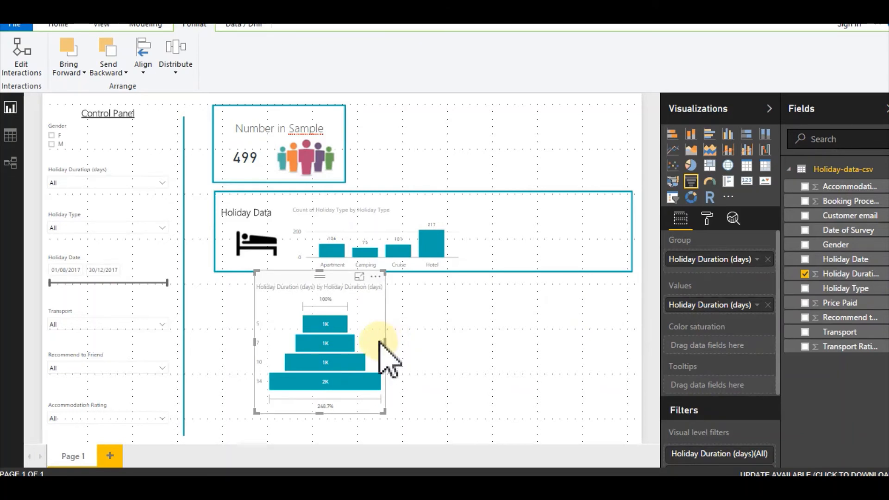
Set the display units of the funnel chart's data labels to None
left_click(707, 218)
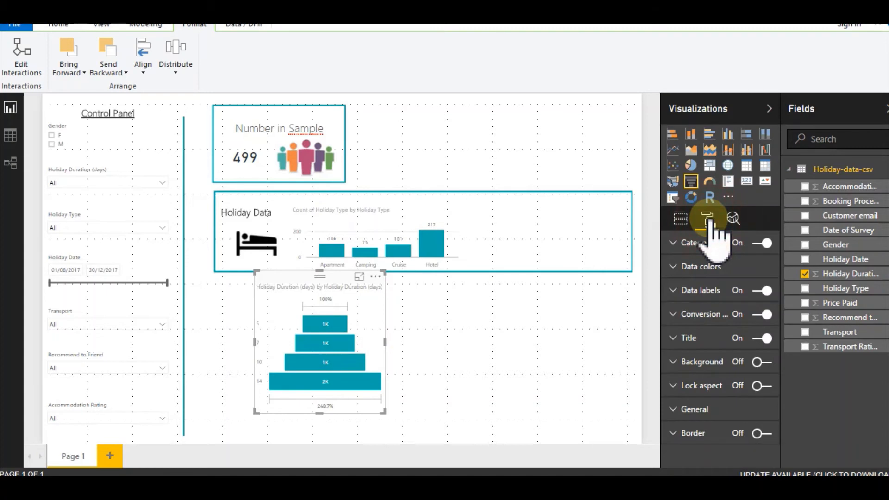
left_click(674, 292)
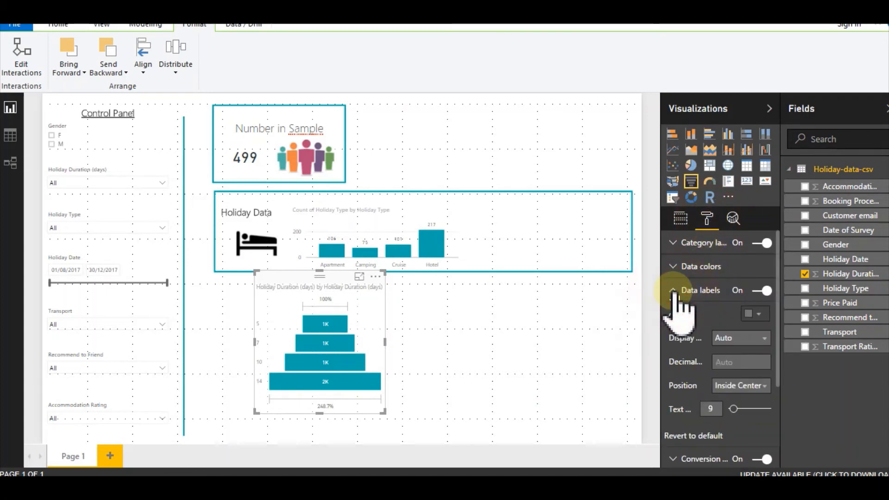
left_click(746, 385)
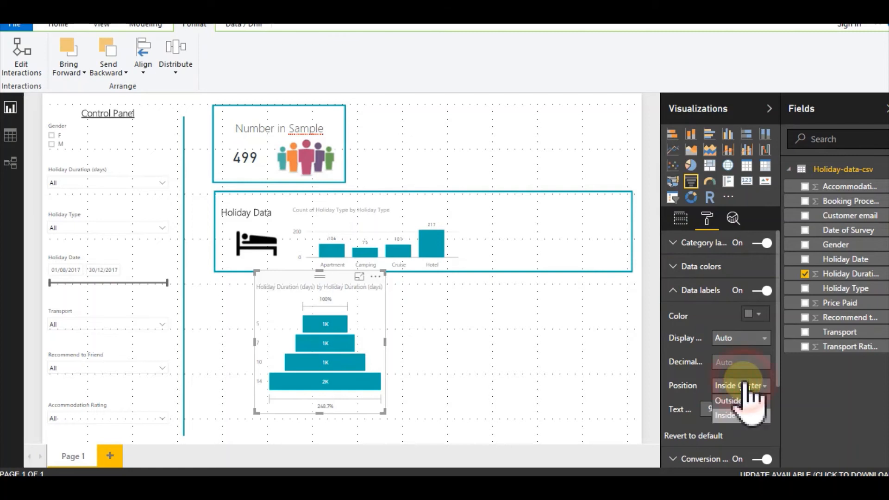
left_click(743, 340)
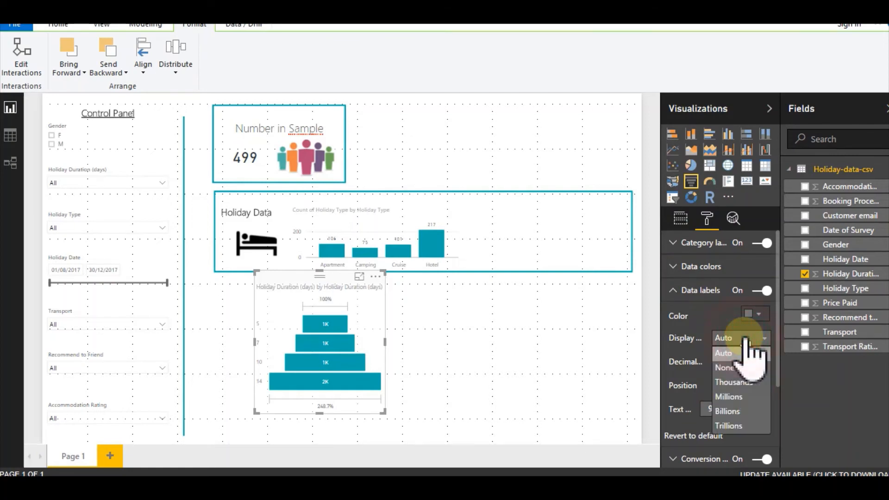
left_click(739, 367)
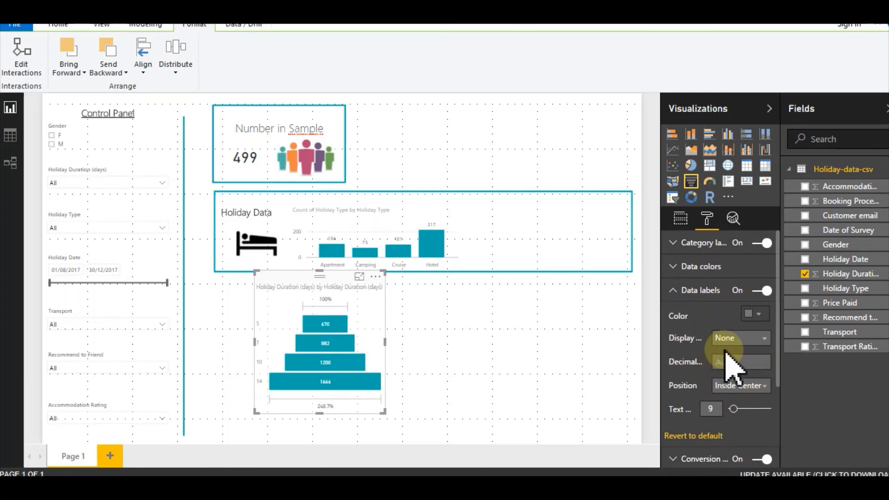
Resize the Holiday Duration funnel chart and place it inside the Holiday Data frame beside the column chart
left_click_drag(382, 413, 397, 374)
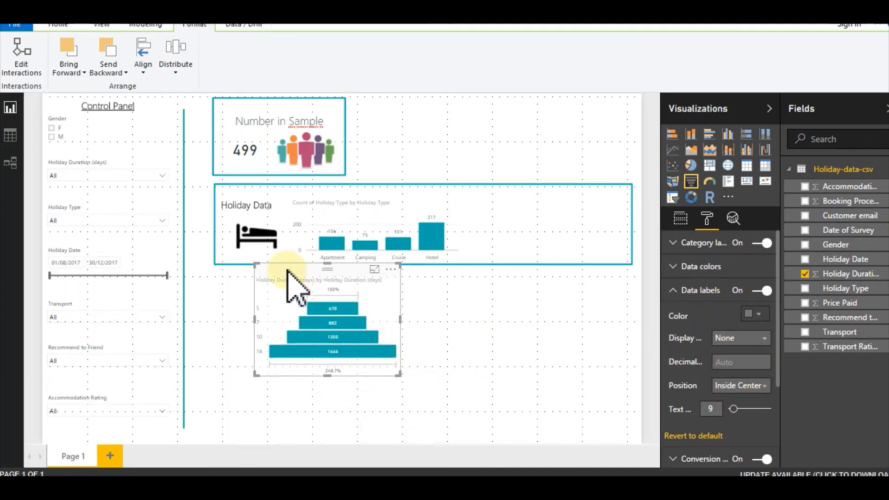
left_click_drag(287, 271, 527, 184)
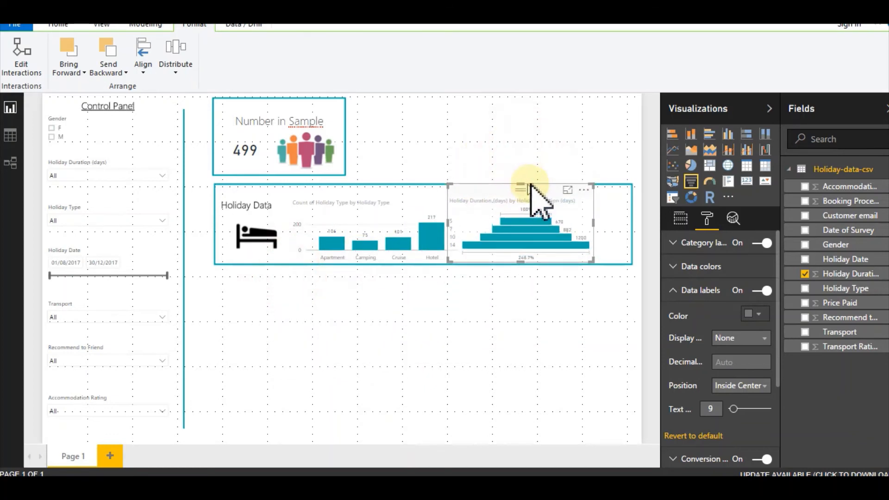
left_click(521, 172)
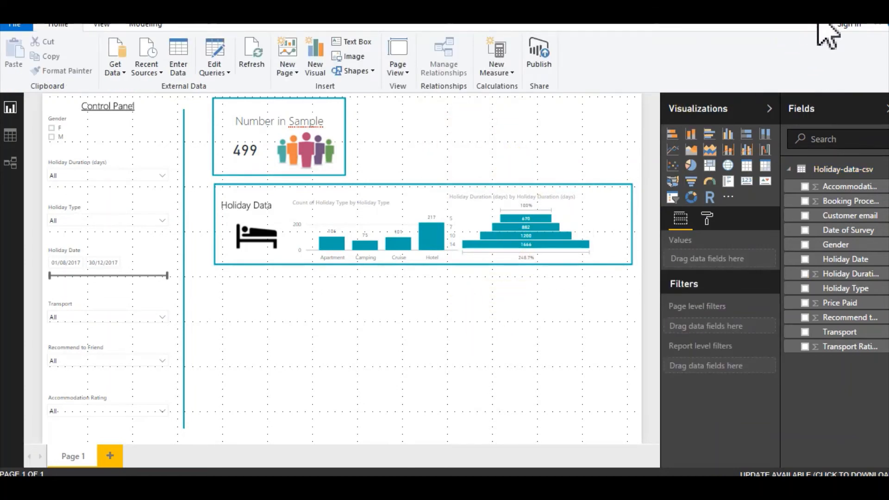
Insert a line chart with Holiday Date on its axis and the count of Holiday Date as its values
left_click(708, 148)
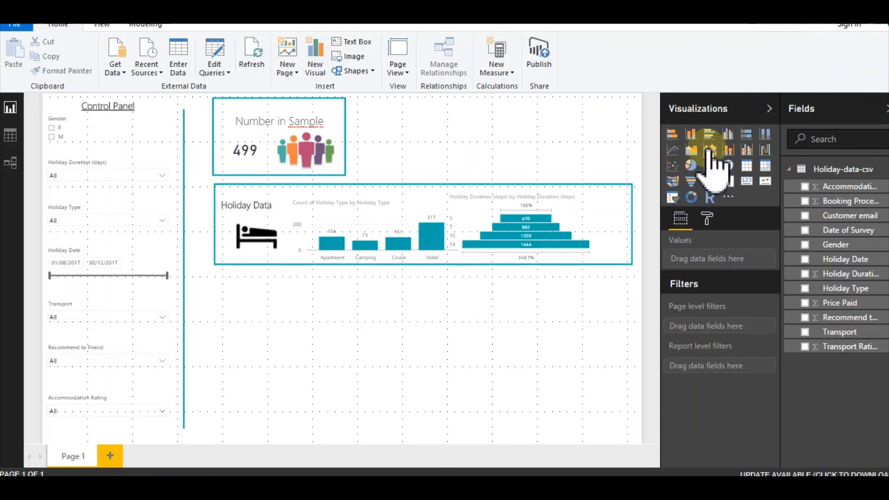
left_click(674, 151)
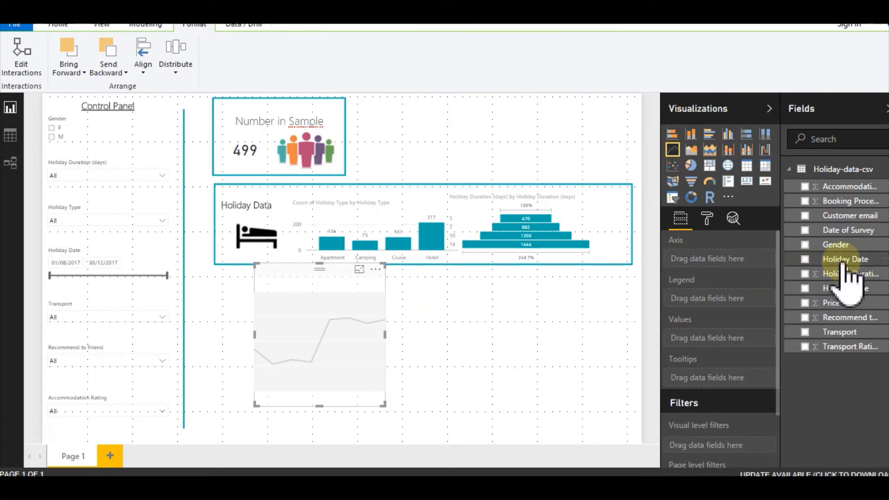
left_click_drag(847, 259, 721, 262)
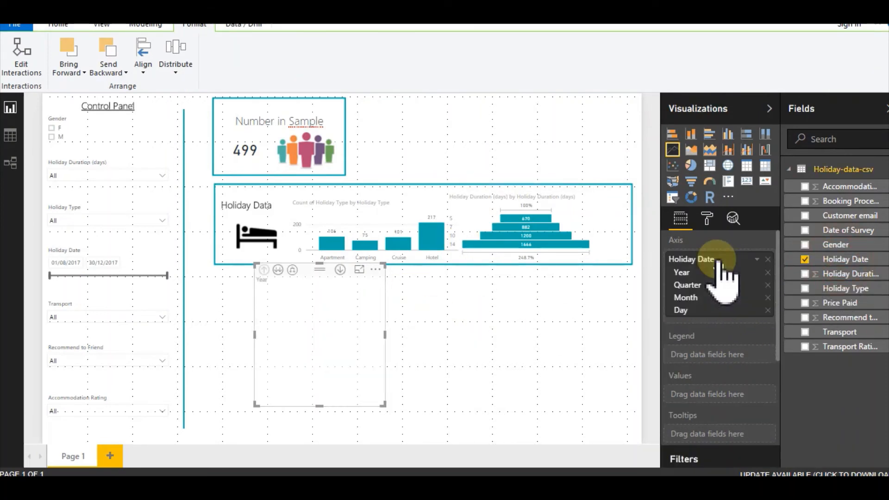
left_click_drag(832, 268, 724, 396)
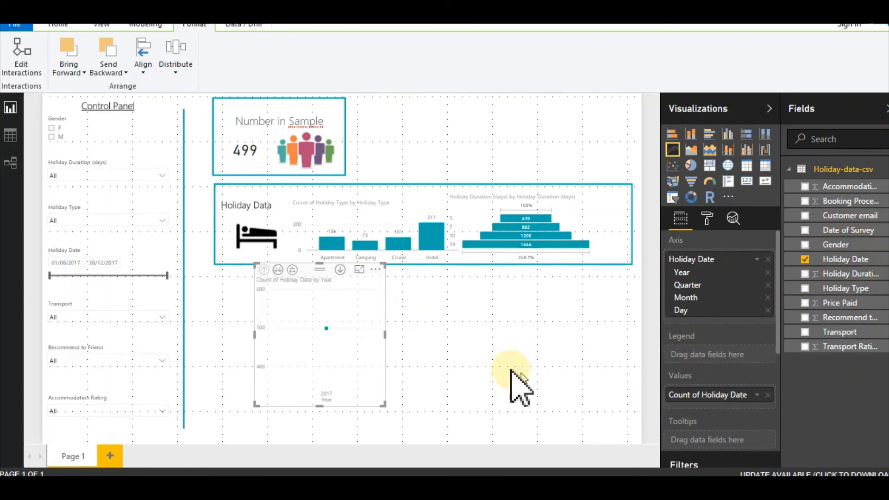
Remove the Year and Quarter levels from the line chart's Holiday Date axis, keeping Month and Day
mouse_move(352, 341)
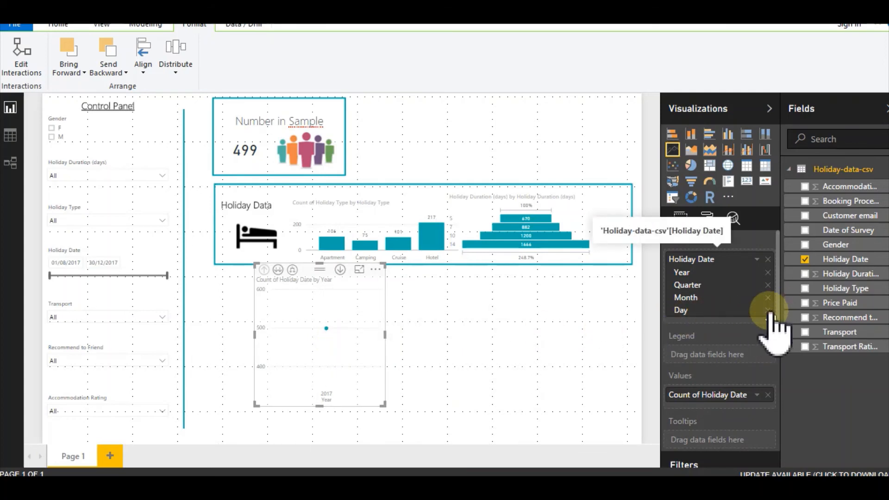
left_click(769, 273)
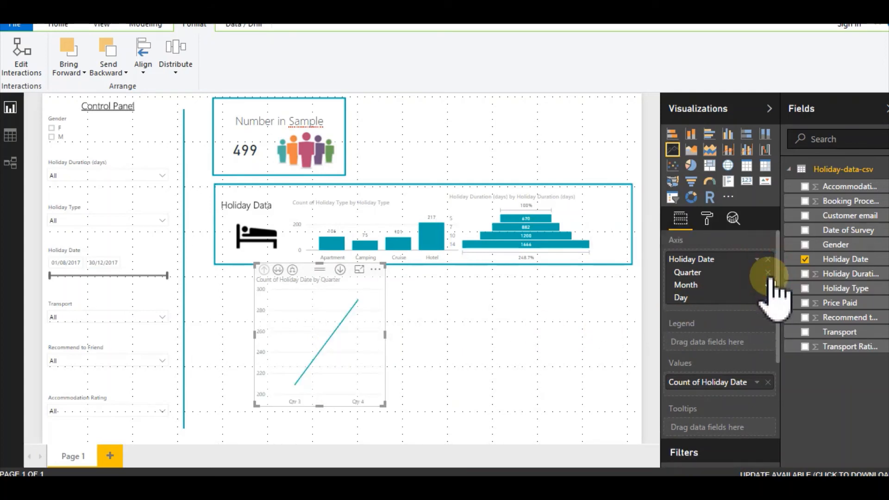
left_click(769, 273)
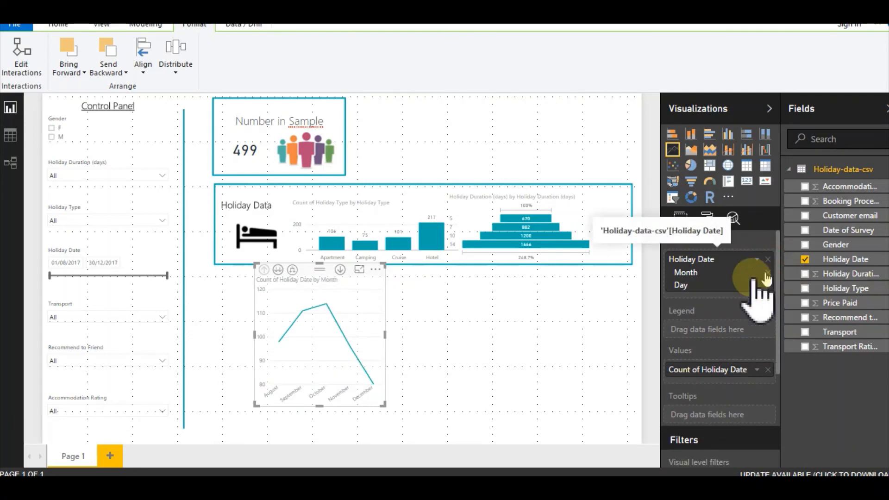
Make the Holiday Date line chart wider and shorter, and place it just below the Holiday Data frame
mouse_move(389, 334)
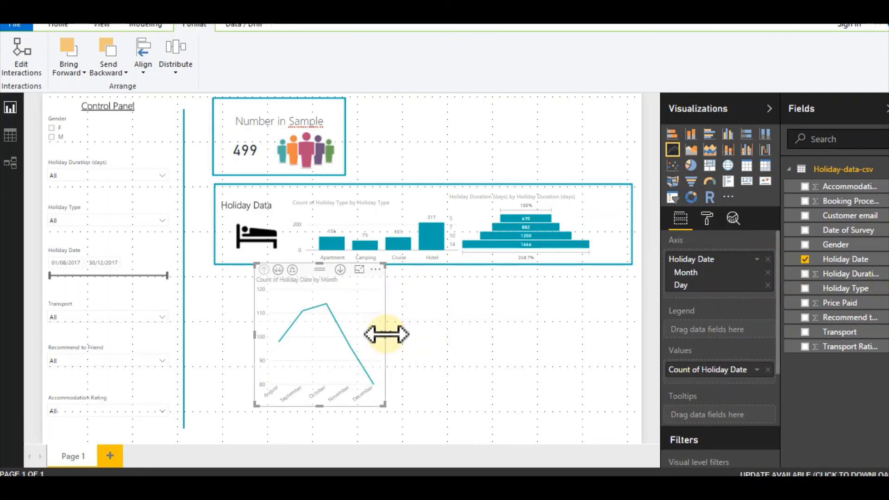
left_click_drag(384, 334, 431, 363)
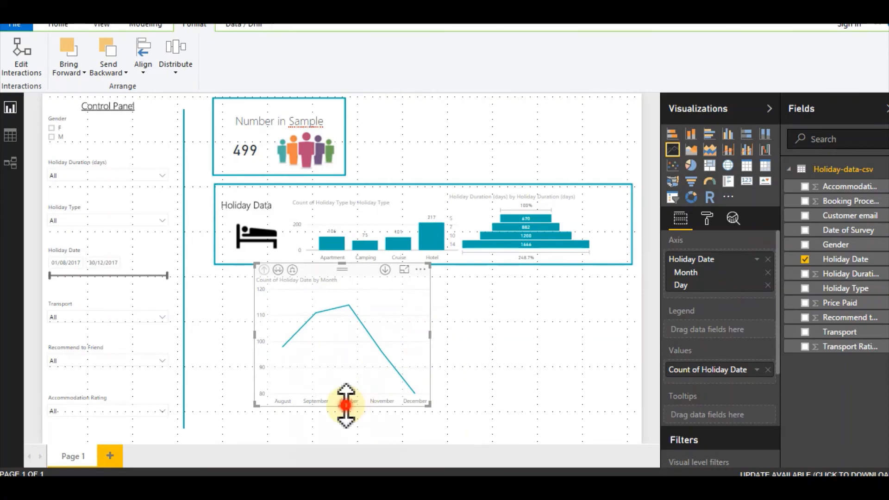
left_click_drag(346, 406, 367, 362)
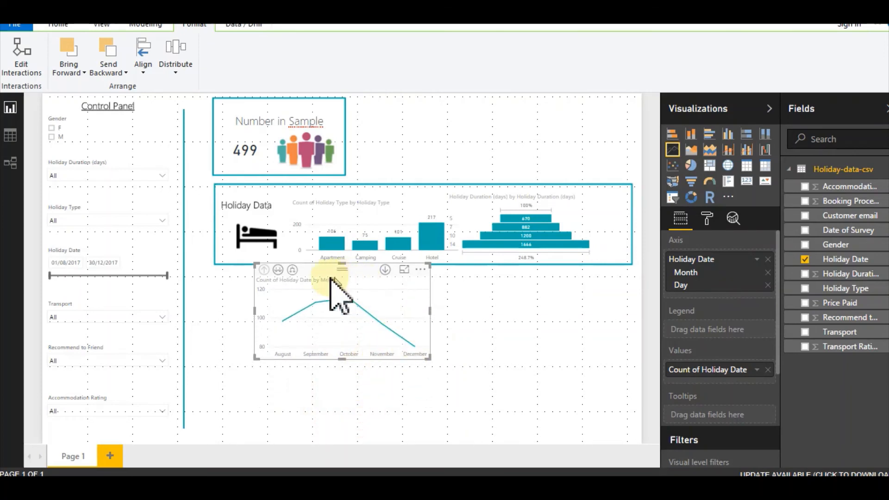
left_click_drag(318, 276, 432, 293)
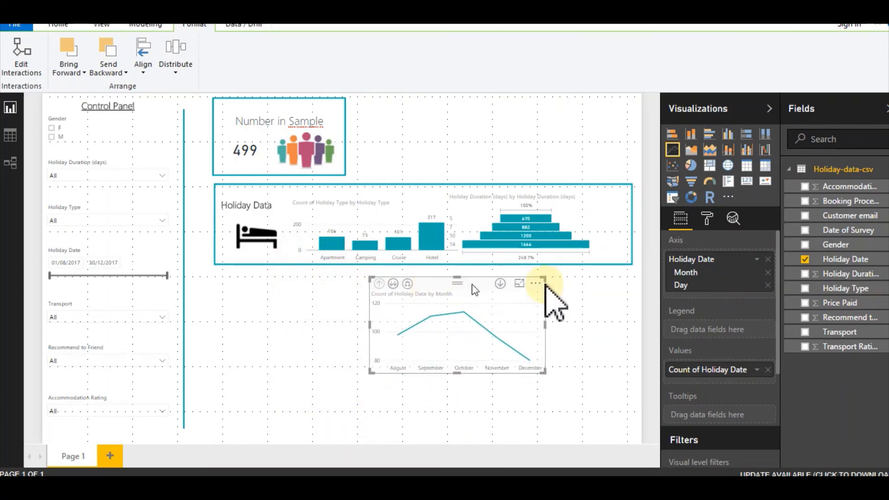
Turn on data labels for the Holiday Date line chart
left_click(708, 219)
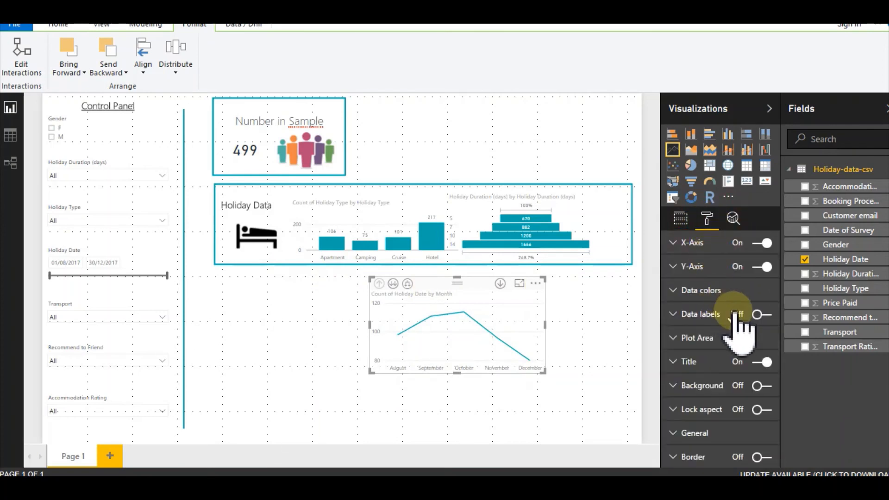
left_click(761, 315)
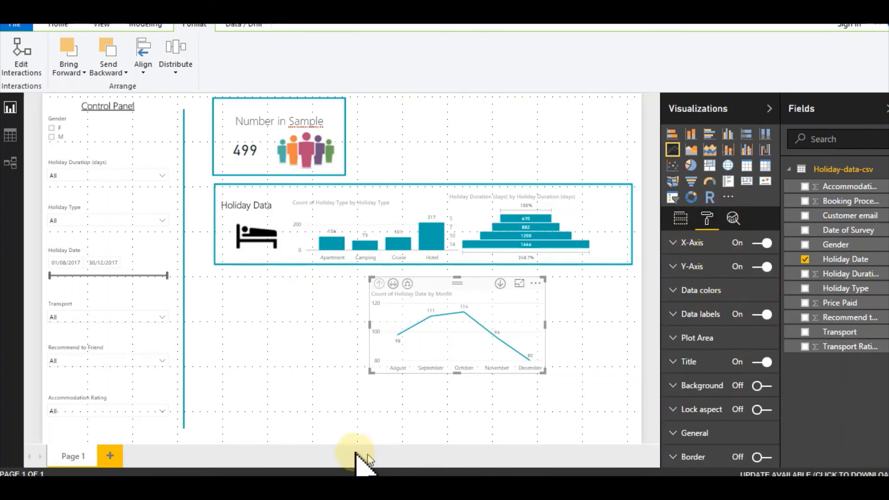